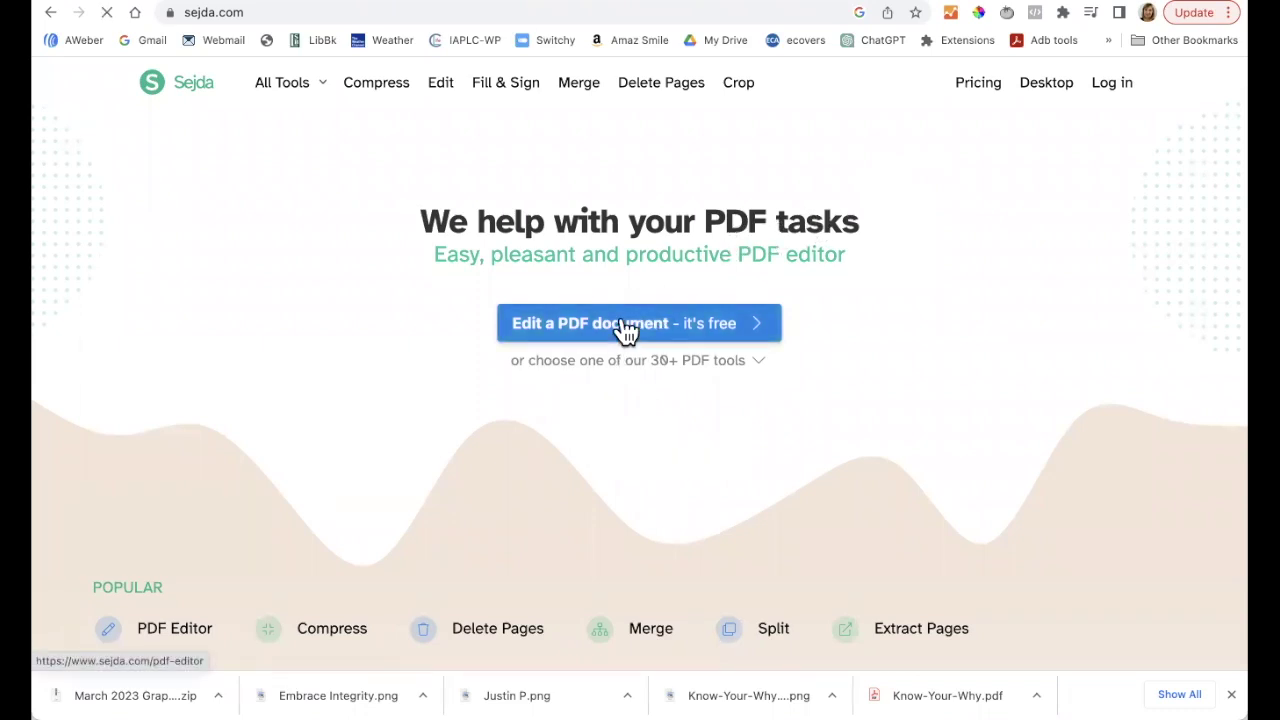
Launch Sejda's free online PDF editor to load the workbook PDF
click(626, 331)
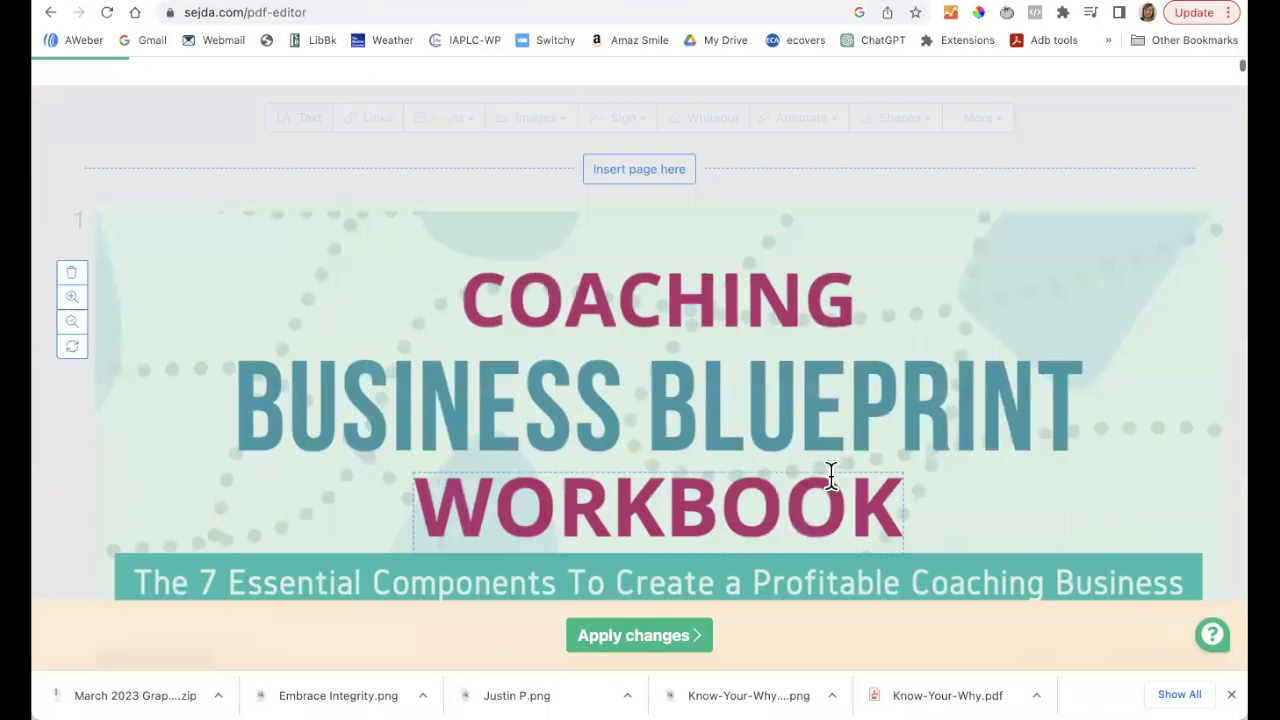
Scroll through the workbook to the page 4 domain registration and hosting question
scroll(805, 455, up, 3)
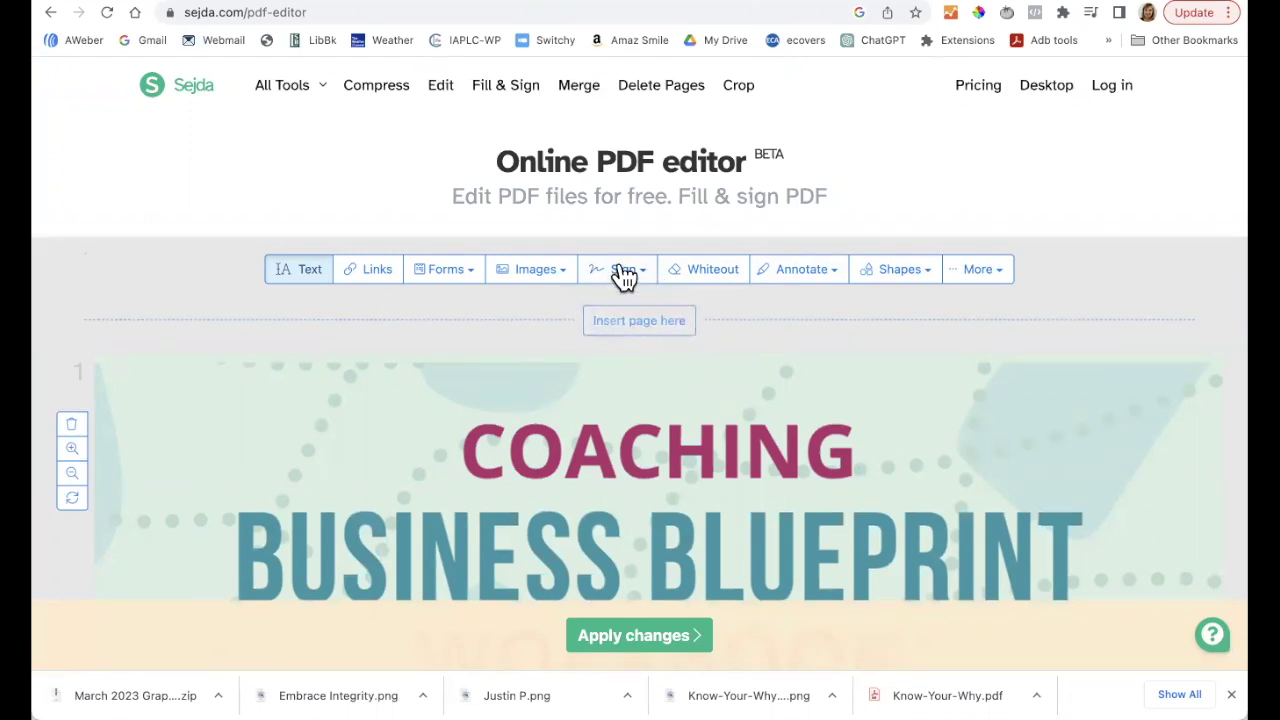
scroll(572, 468, down, 1)
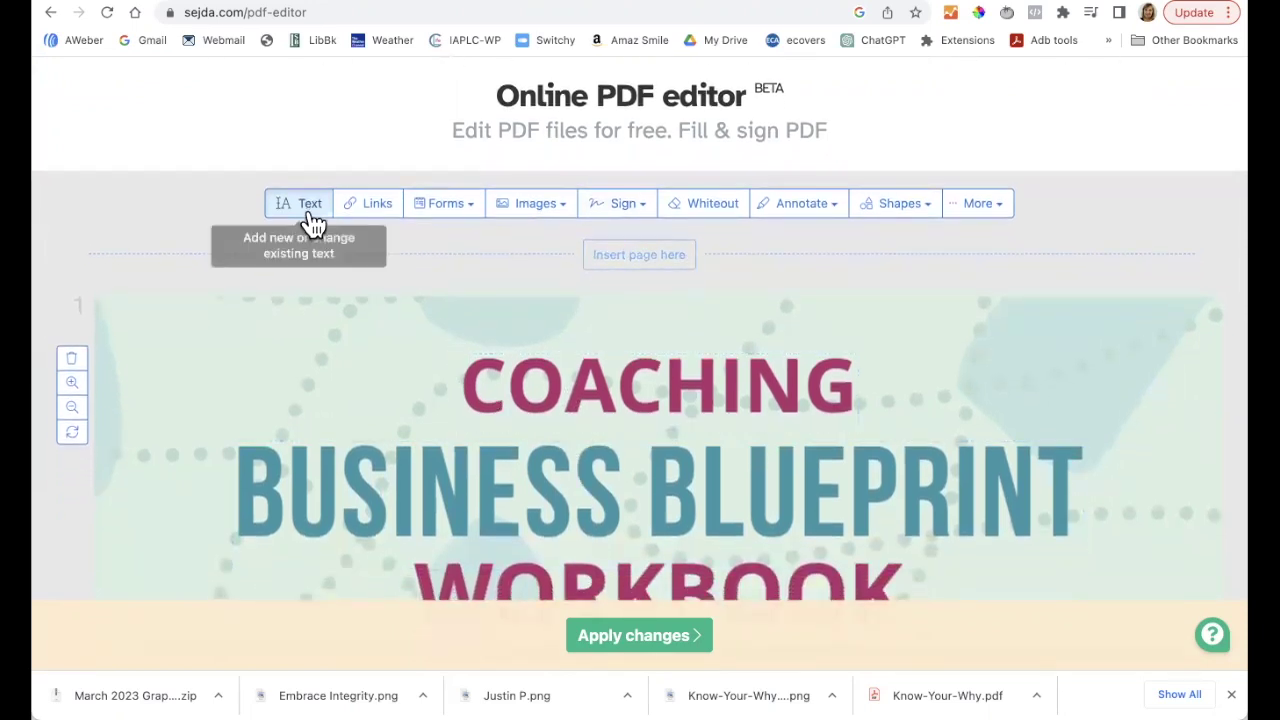
scroll(620, 440, up, 1)
scroll(634, 451, down, 2)
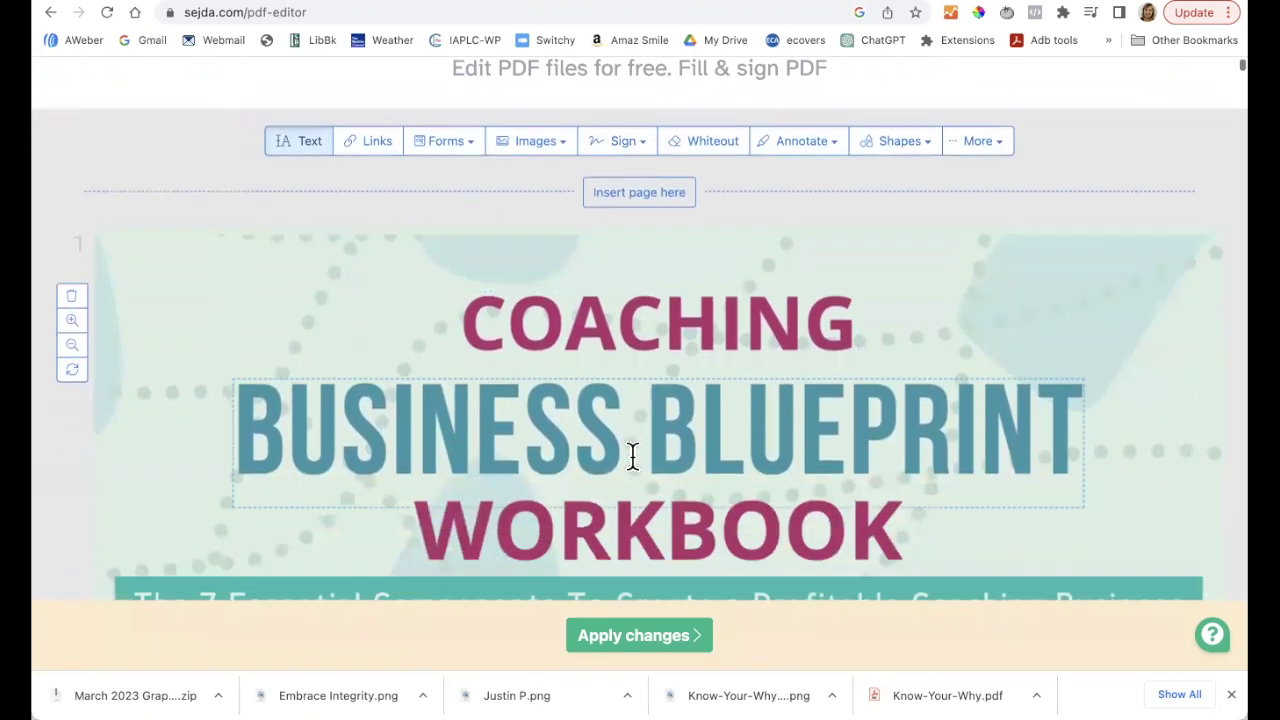
scroll(632, 455, up, 1)
scroll(632, 455, down, 2)
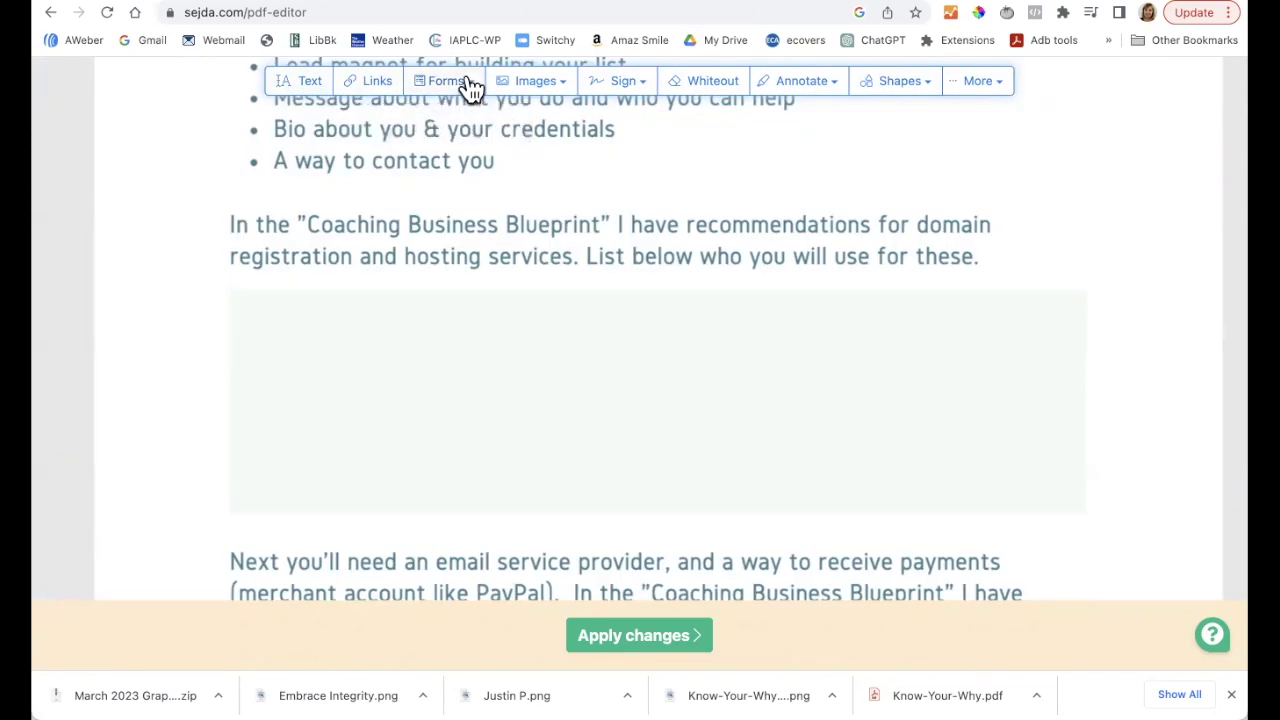
Place a Textarea field and stretch it across the domain registration and hosting answer box
click(446, 81)
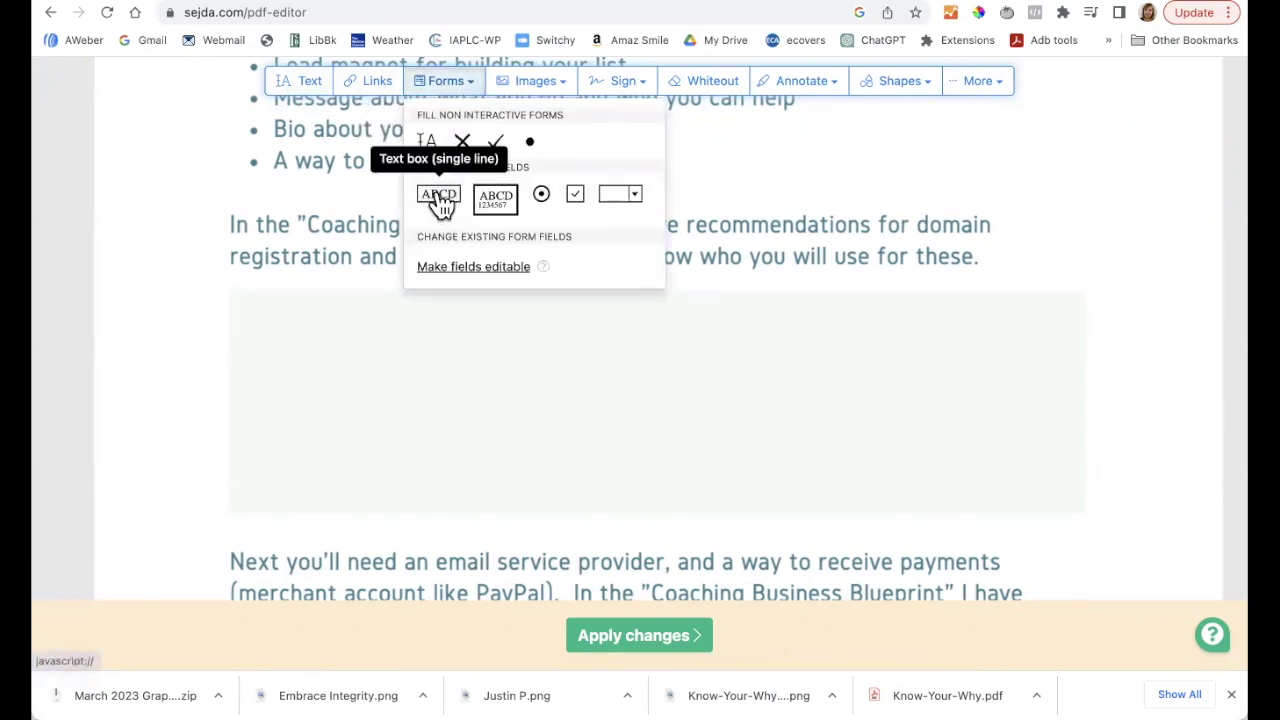
click(497, 200)
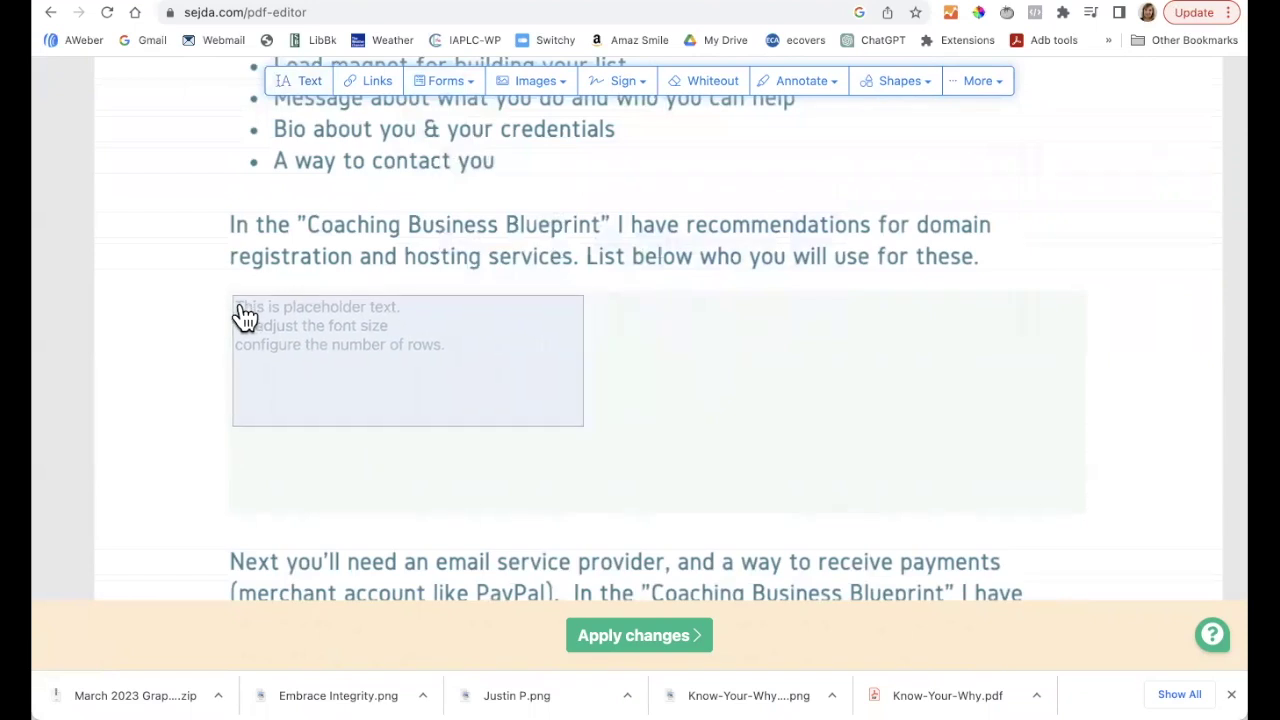
click(240, 306)
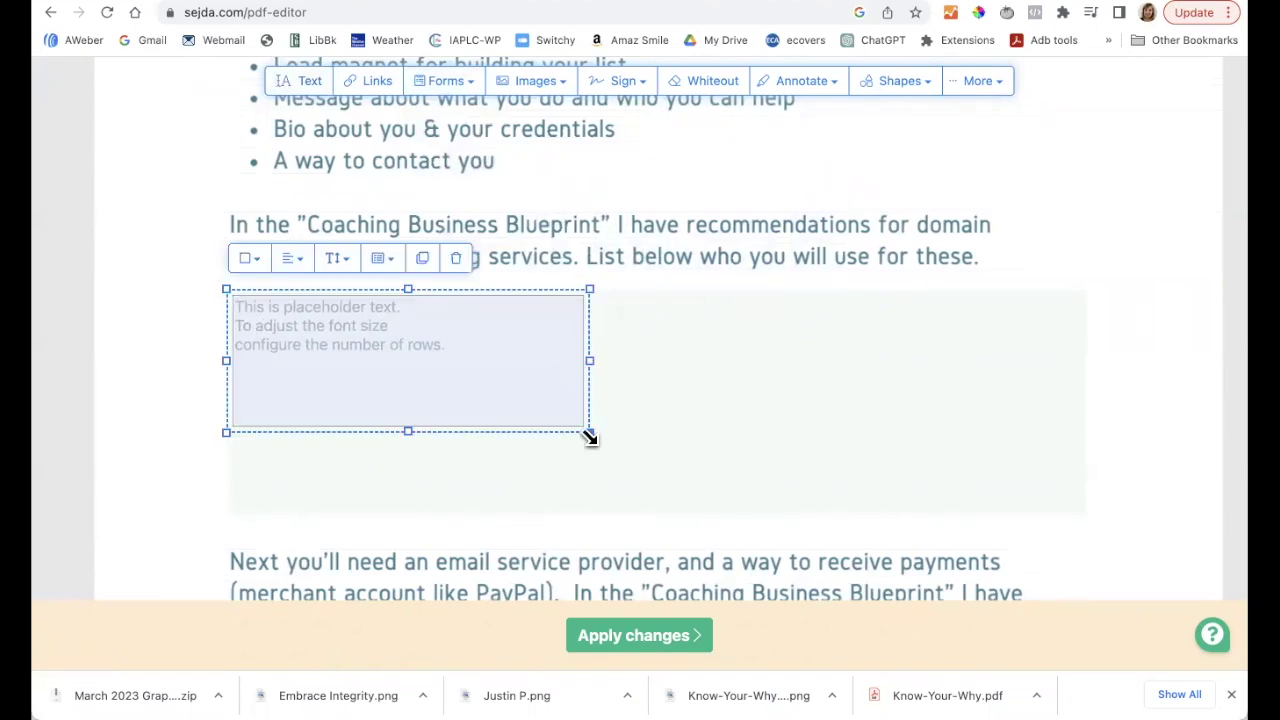
drag(590, 434, 1088, 517)
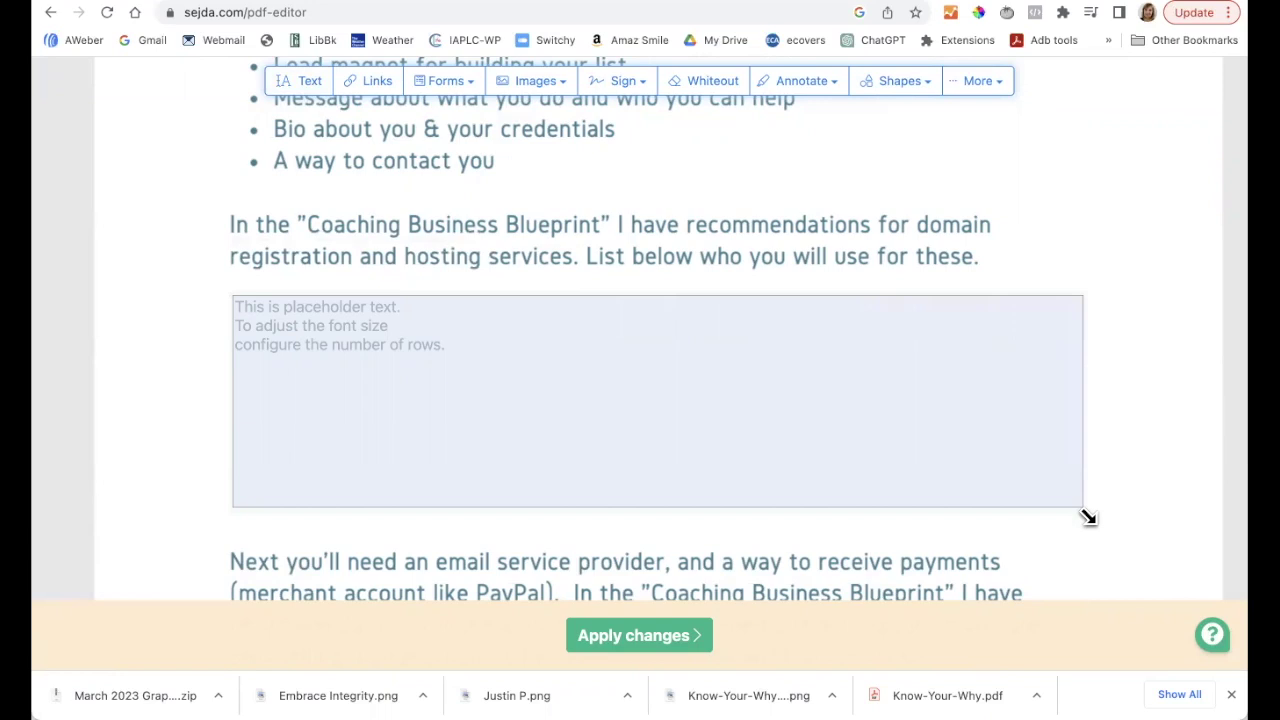
click(1083, 508)
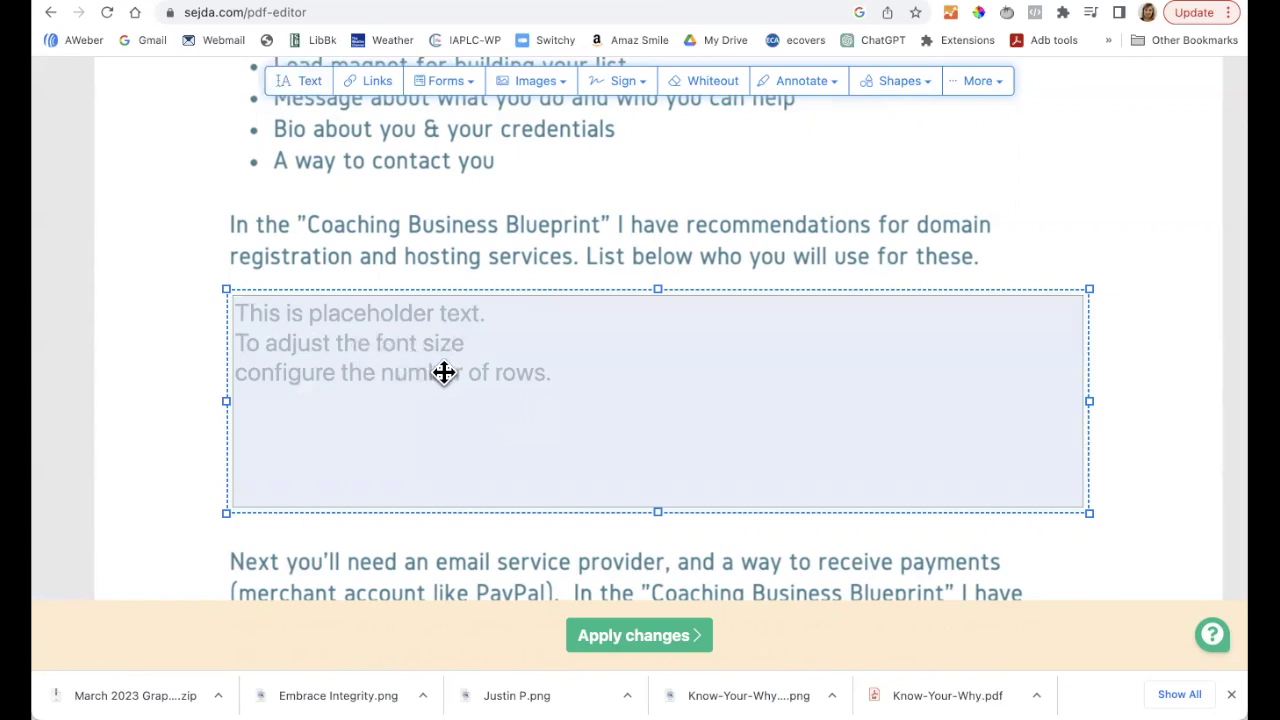
scroll(444, 372, down, 3)
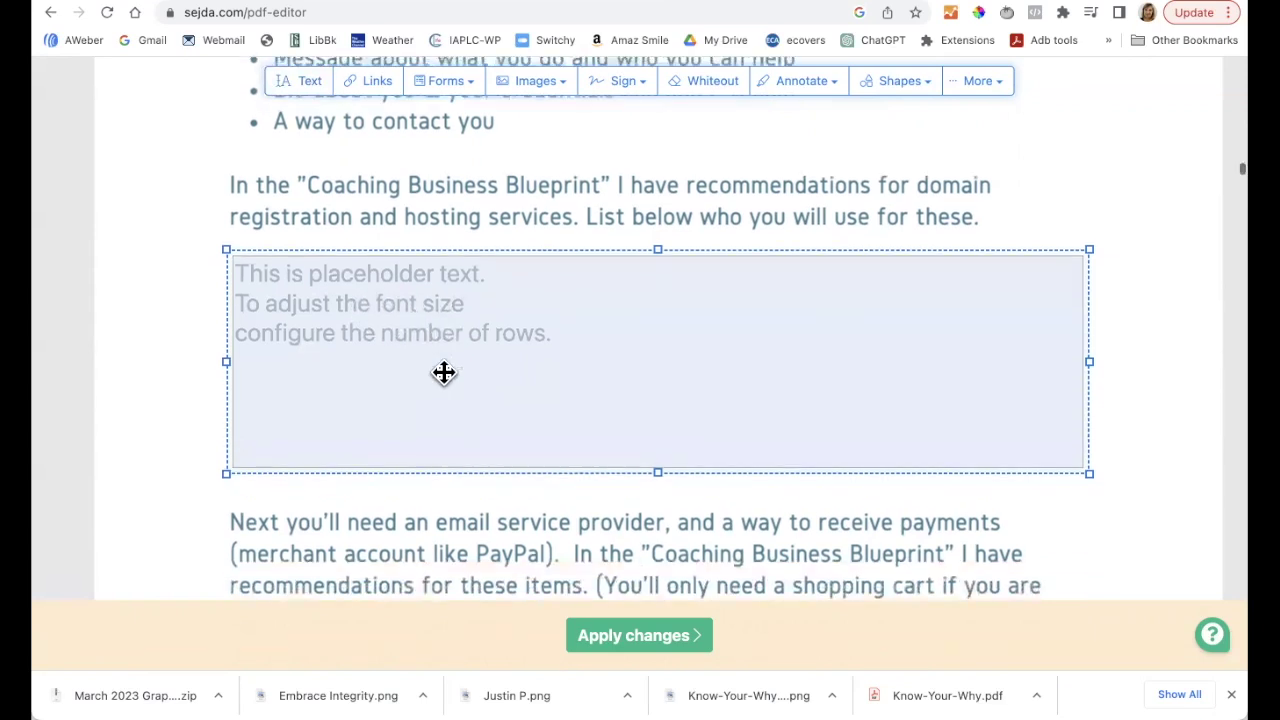
scroll(444, 372, down, 2)
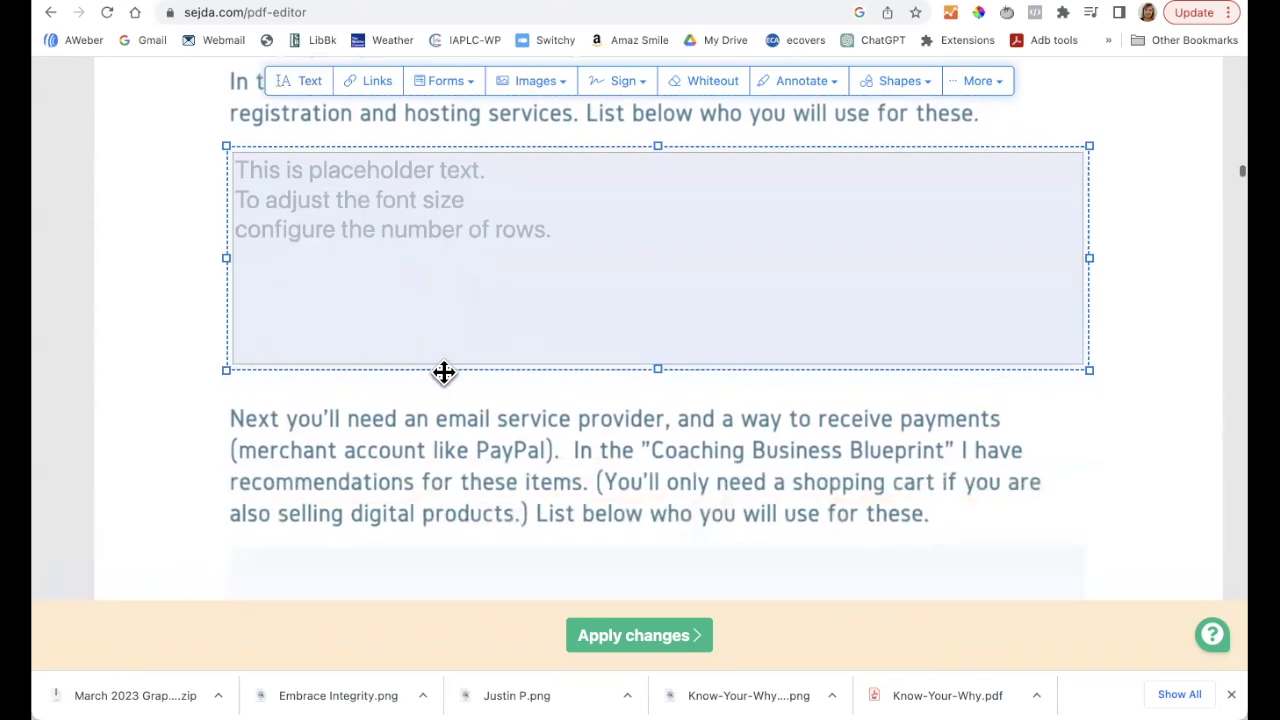
click(443, 376)
click(486, 272)
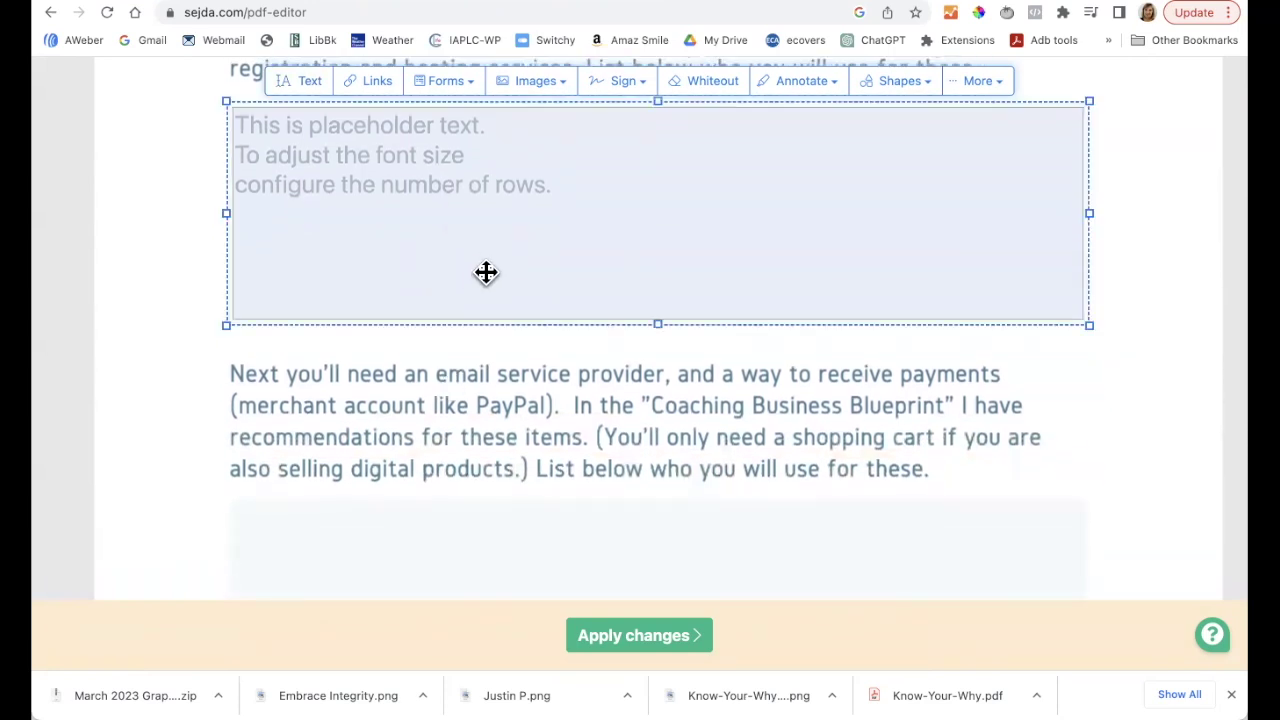
scroll(486, 272, down, 6)
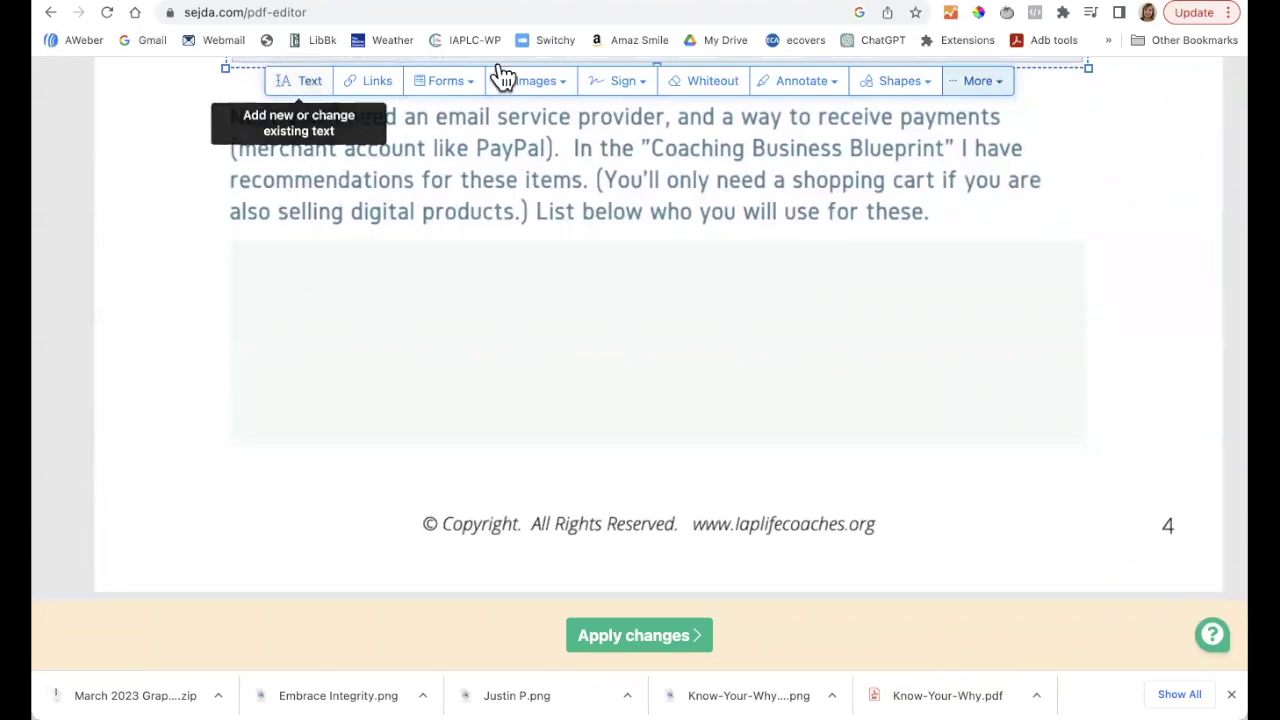
Add a multi-line Textarea field in the email provider answer box on page 4
click(458, 88)
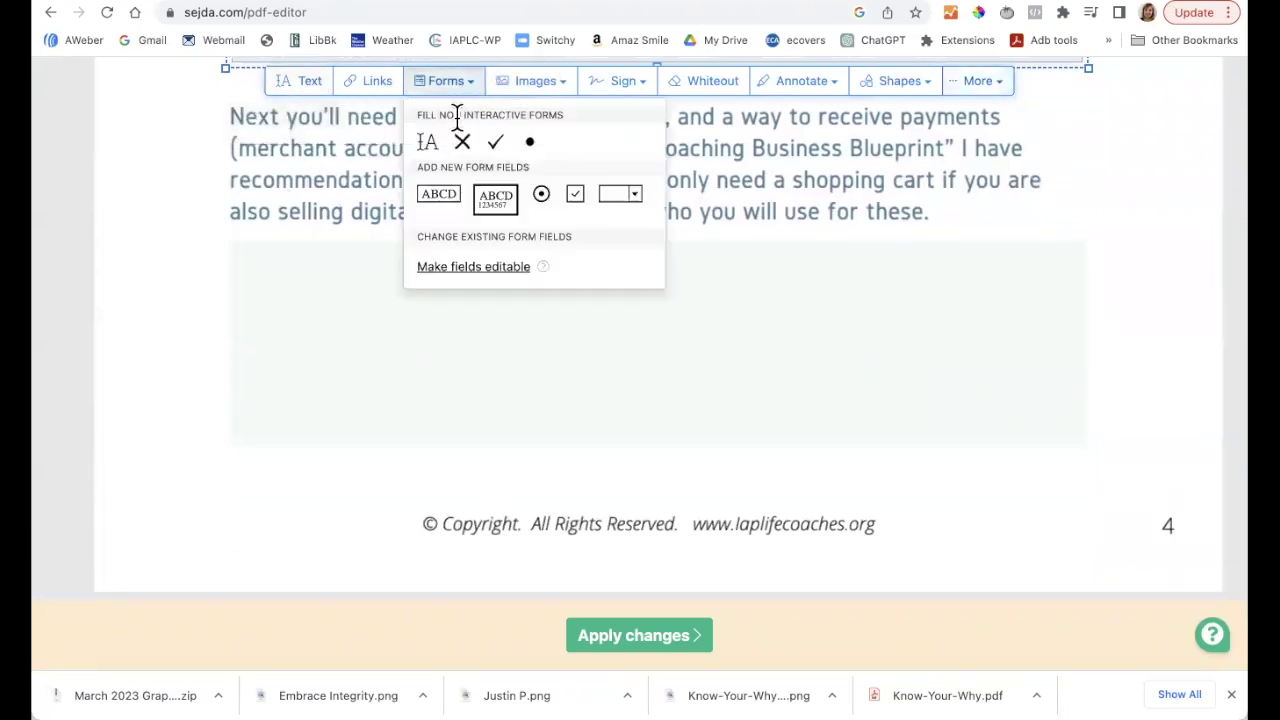
click(494, 198)
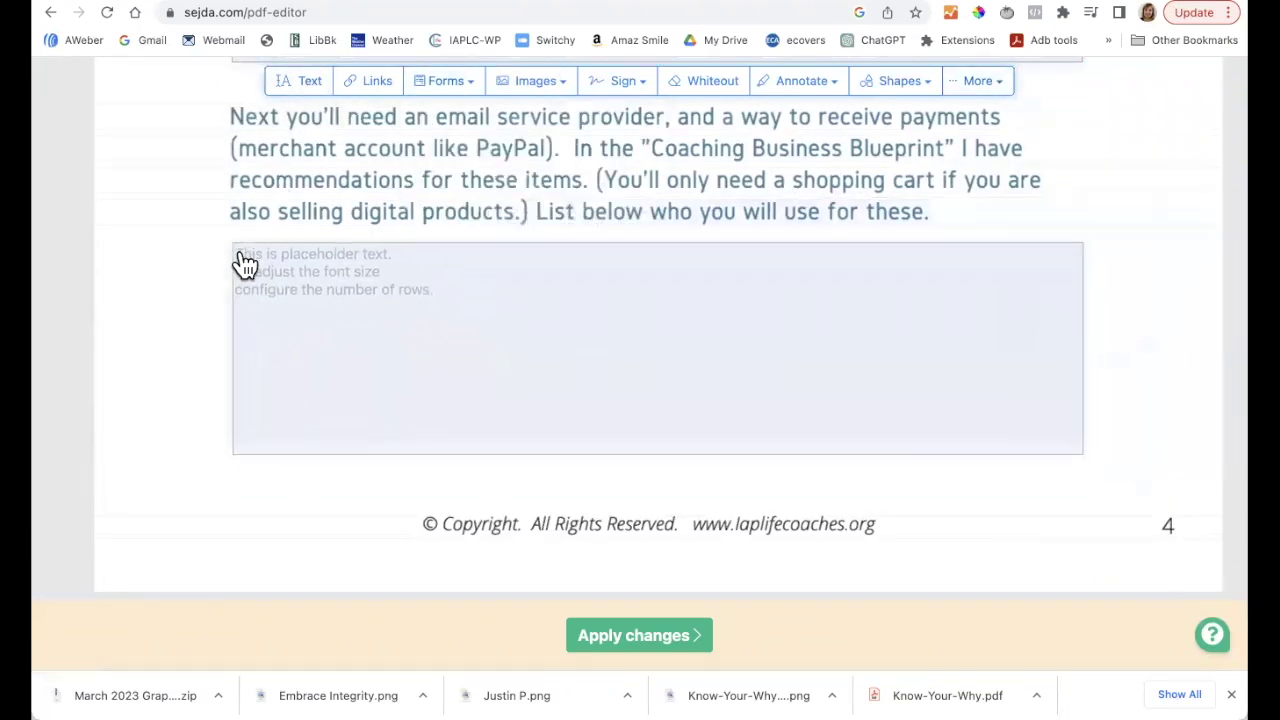
click(245, 262)
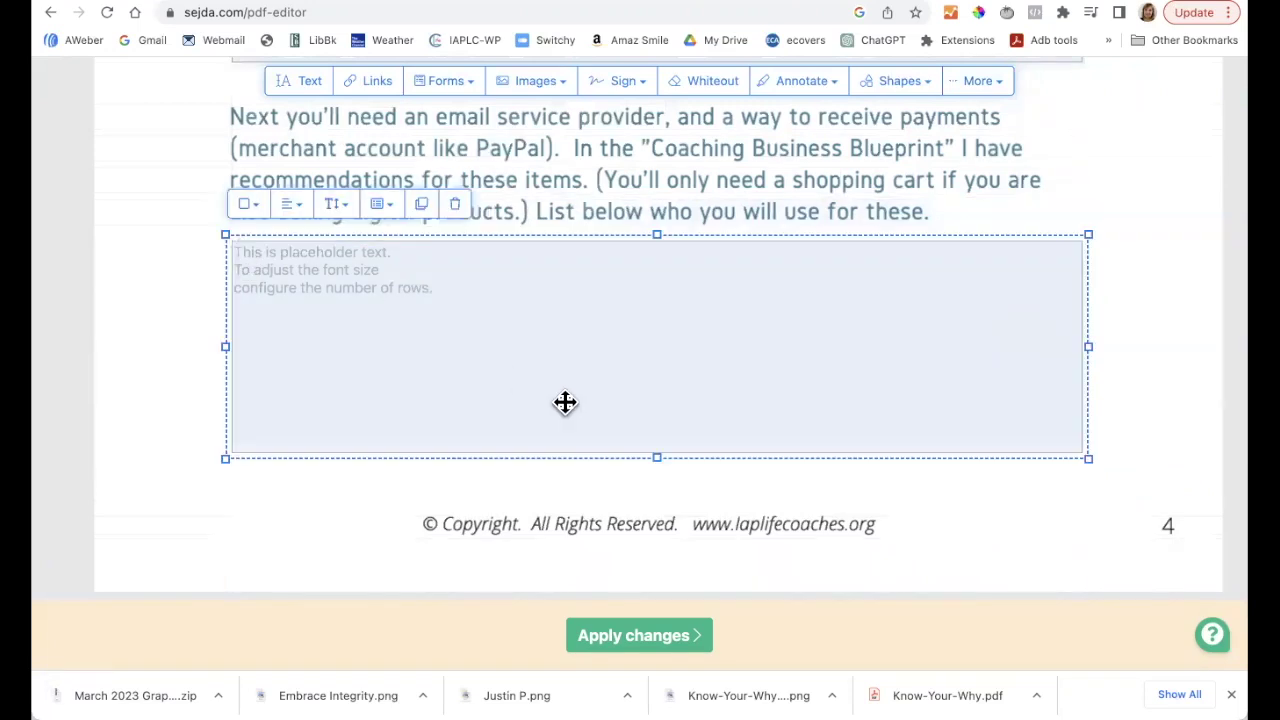
drag(657, 458, 657, 449)
scroll(657, 445, up, 3)
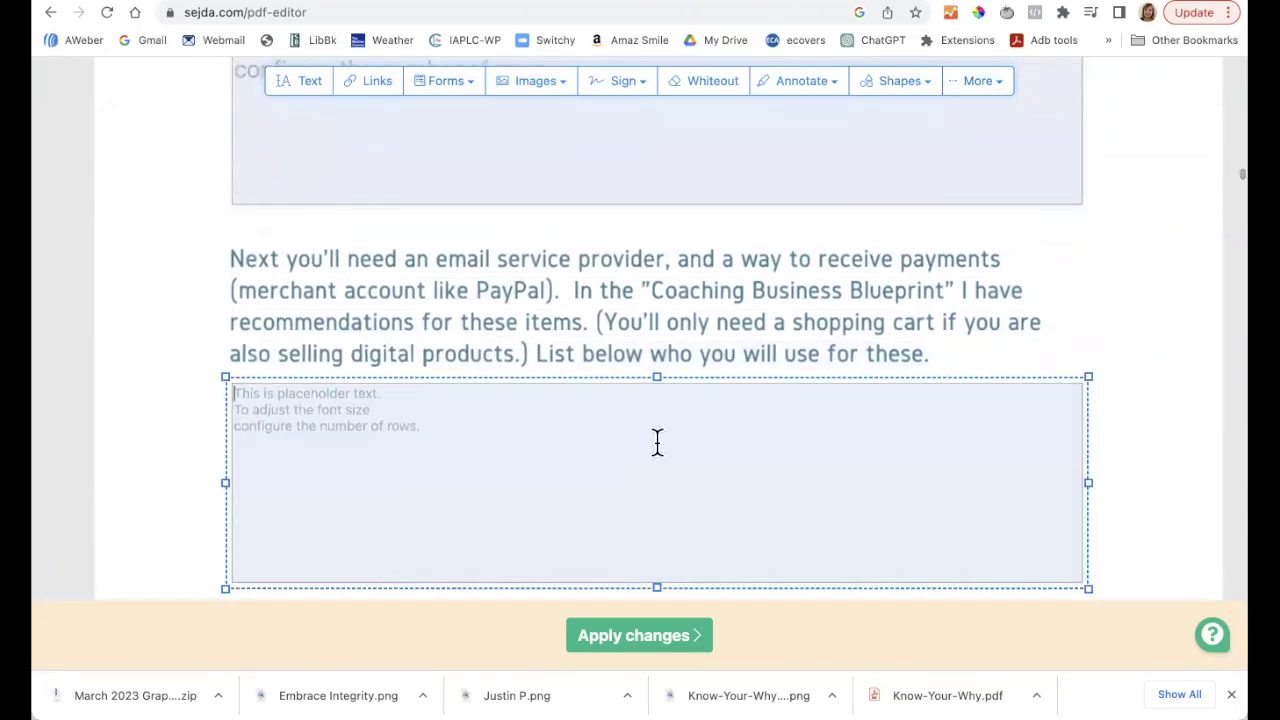
scroll(640, 388, down, 10)
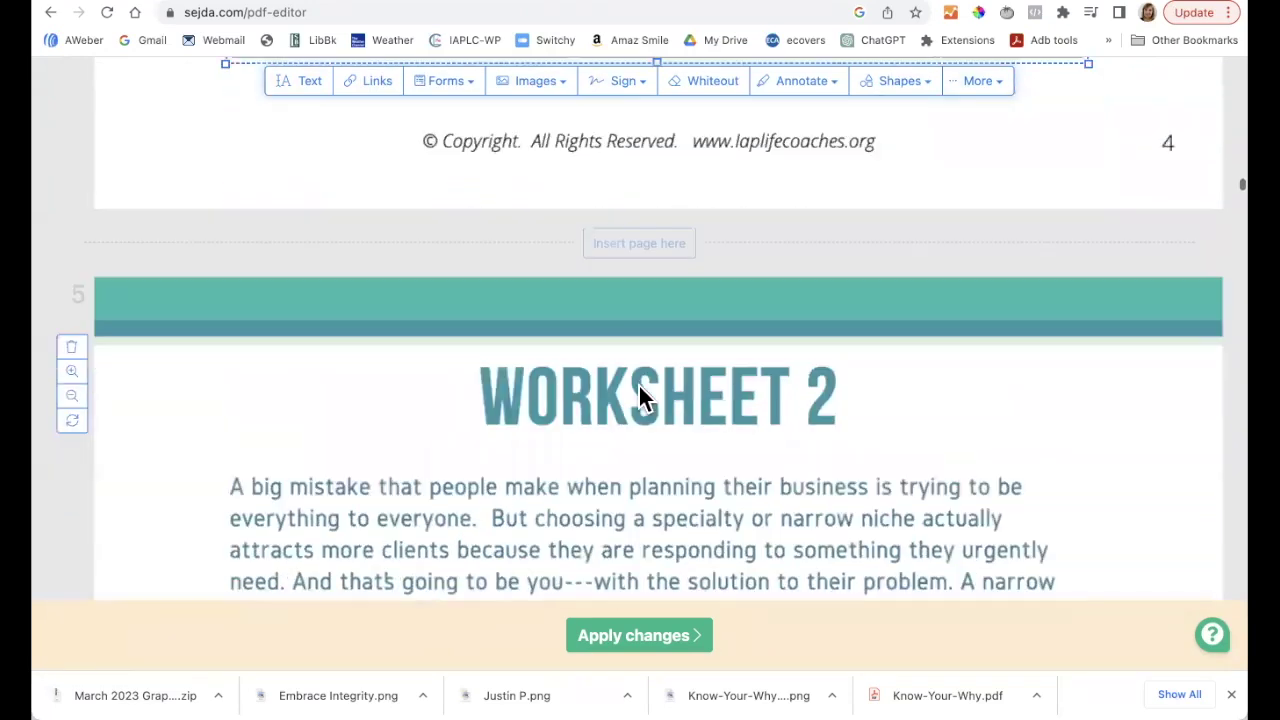
scroll(640, 398, down, 10)
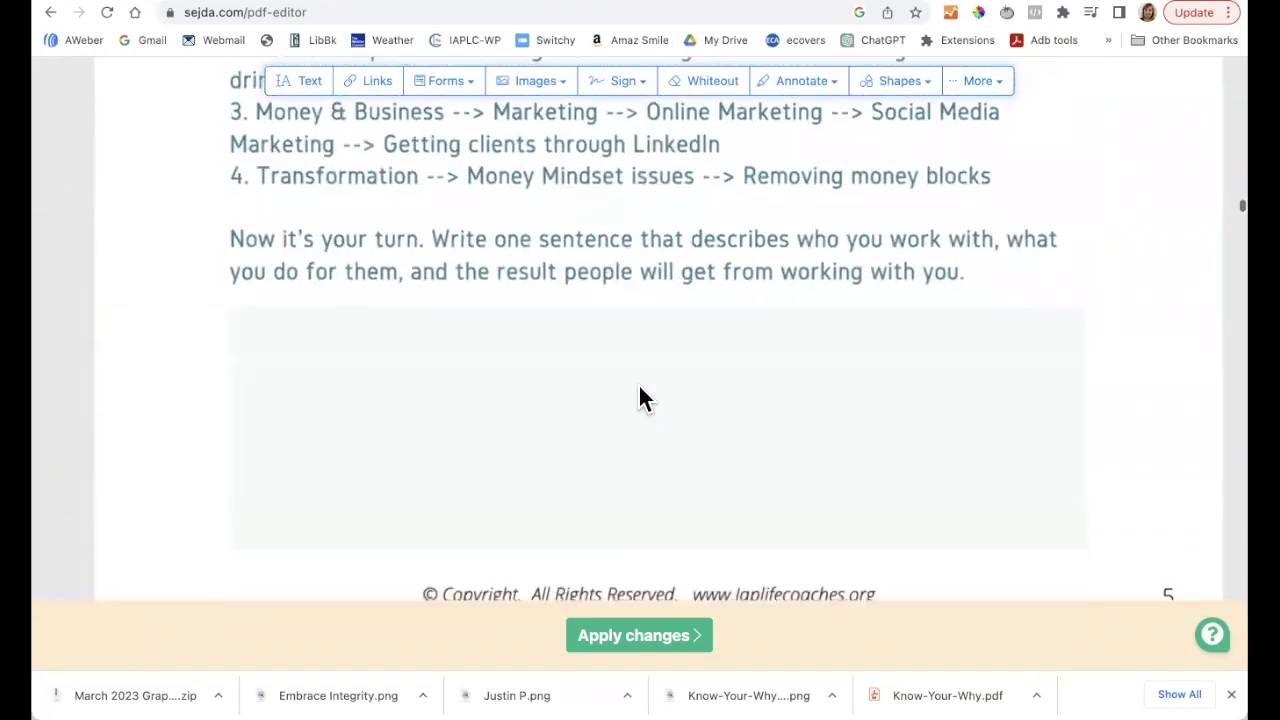
Add a Textarea field to page 5's one-sentence answer box, made taller to fill it
click(449, 84)
click(491, 200)
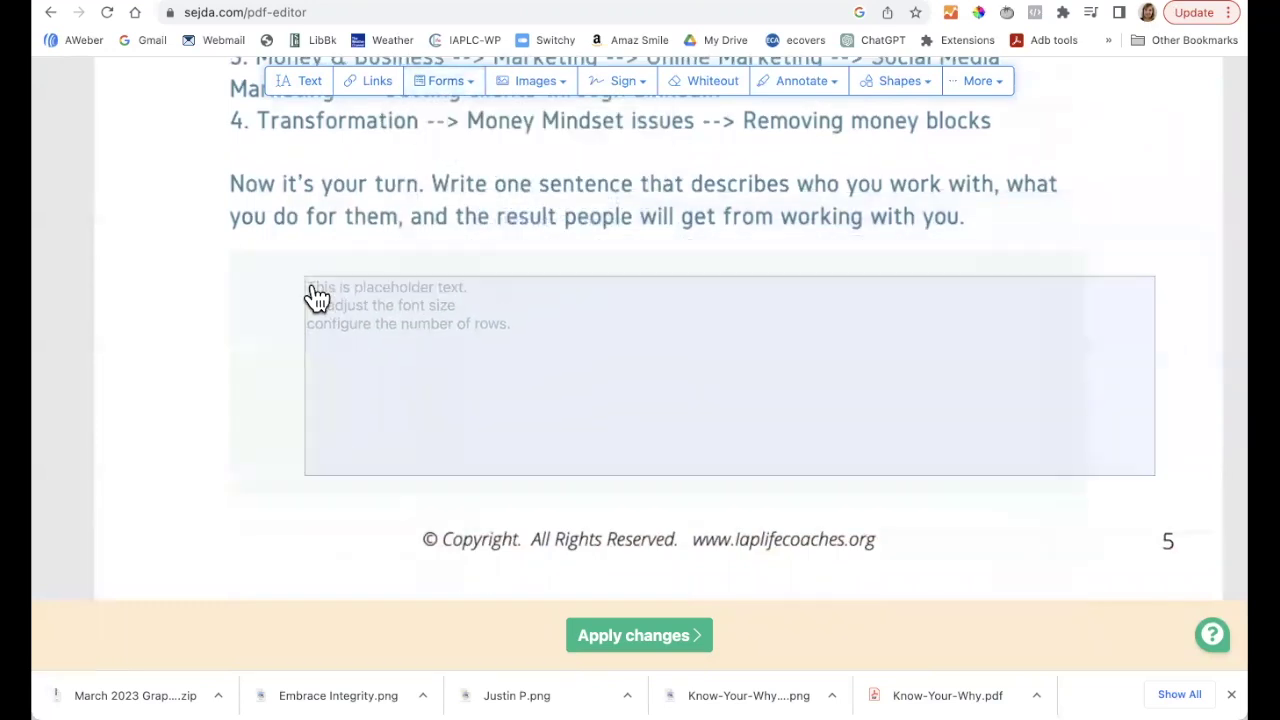
click(243, 268)
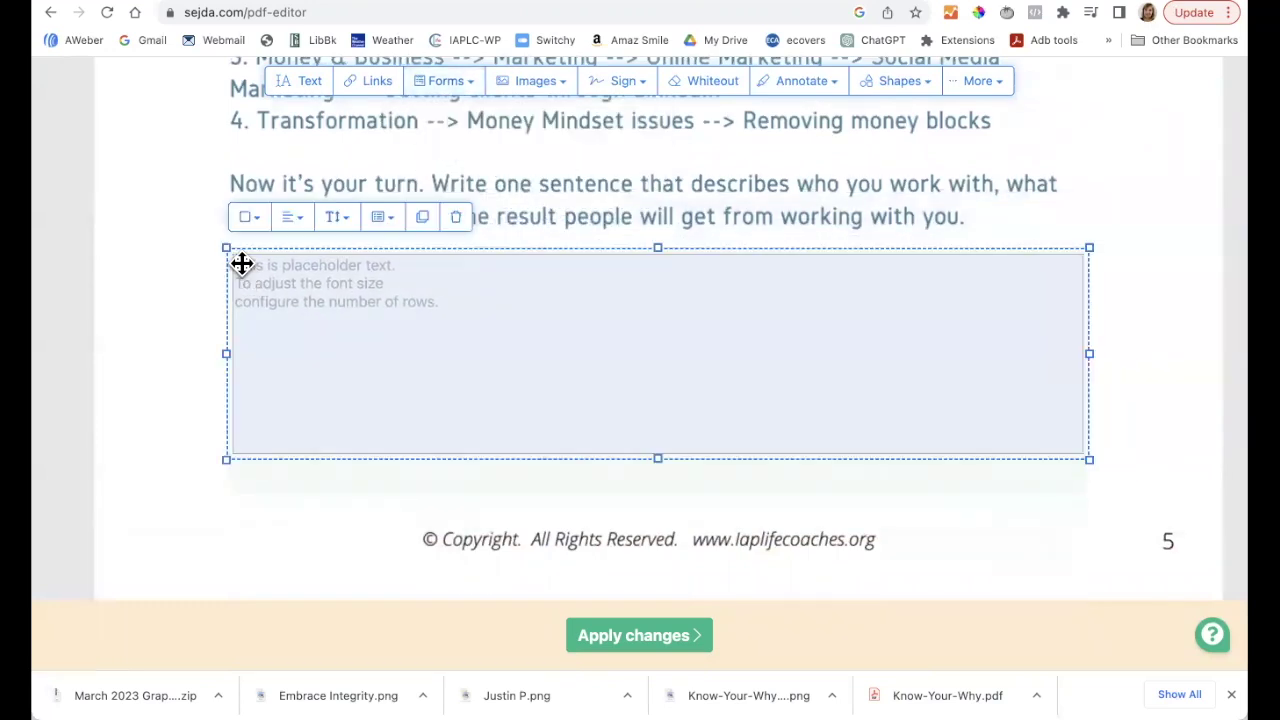
drag(658, 459, 658, 495)
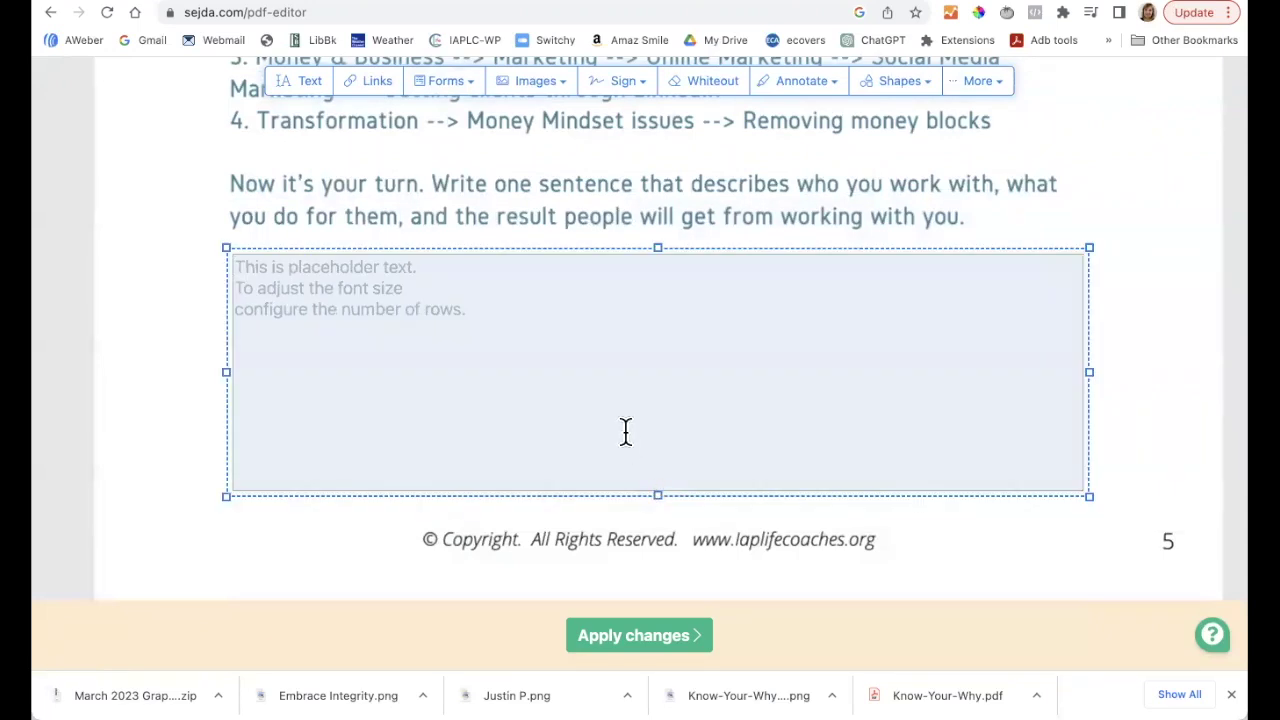
scroll(626, 432, down, 5)
scroll(626, 440, down, 10)
scroll(625, 440, down, 2)
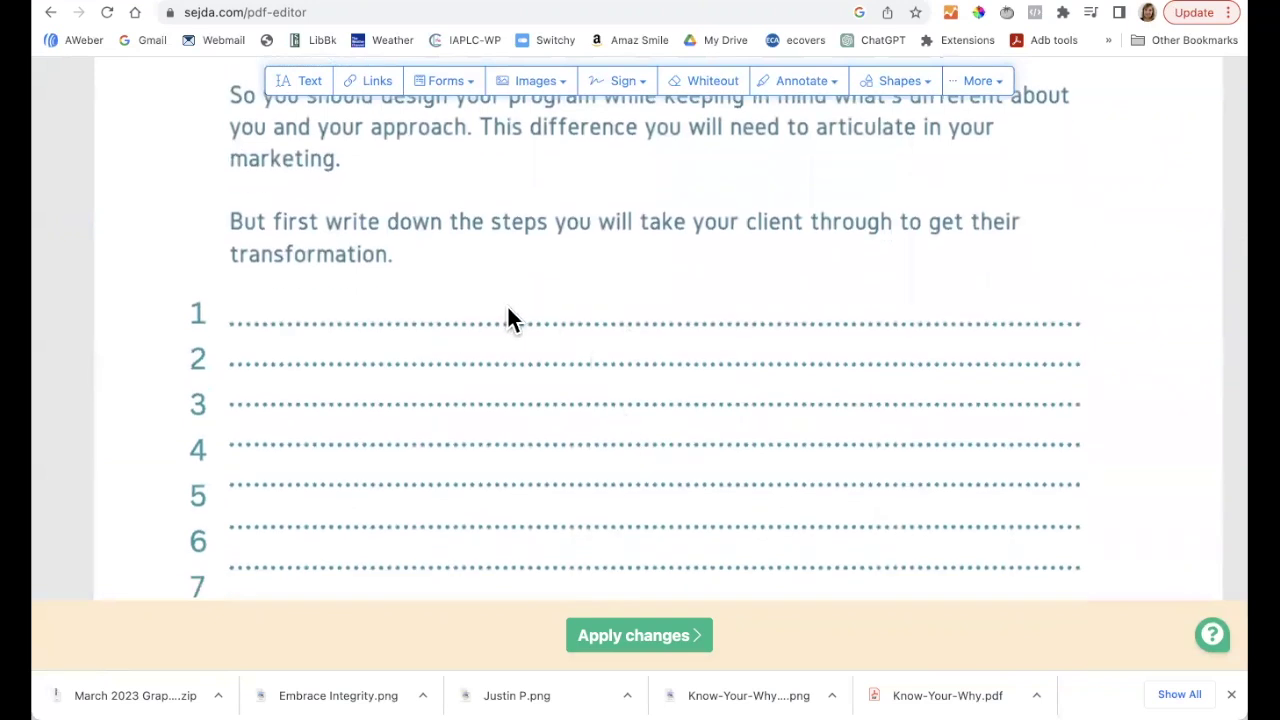
Add a single-line text field stretched across client-step line 1
click(466, 86)
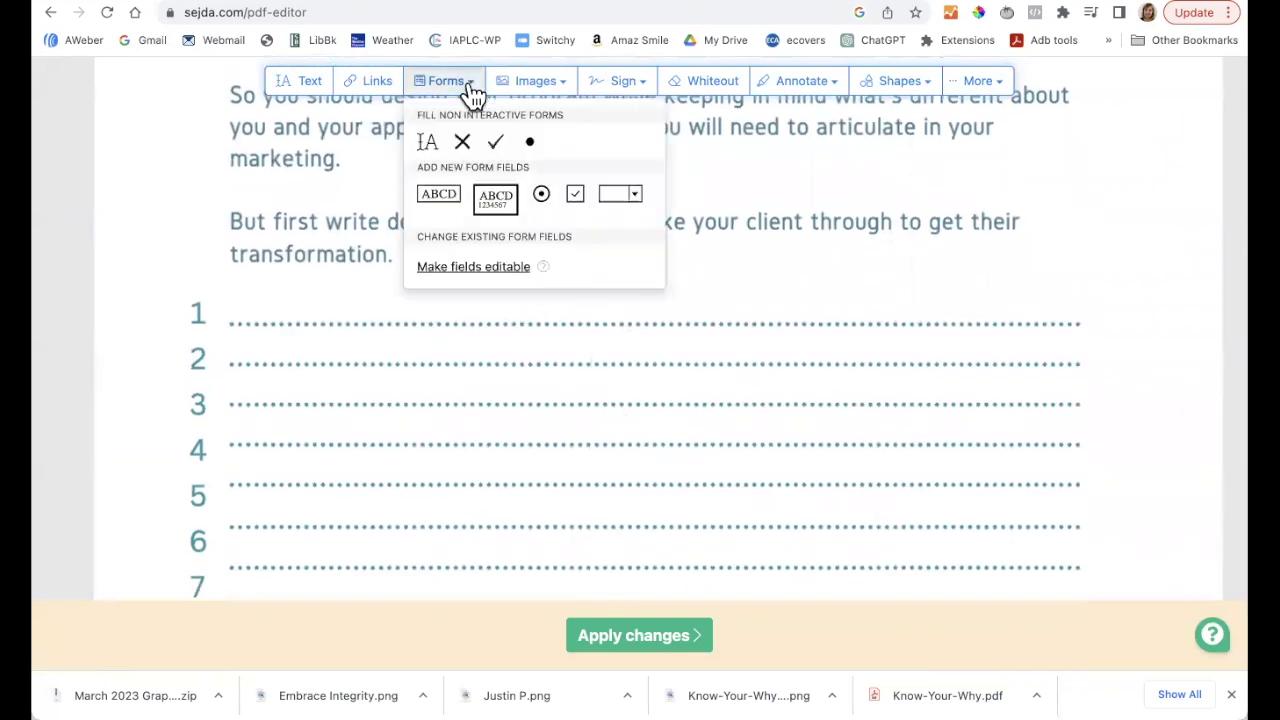
click(437, 196)
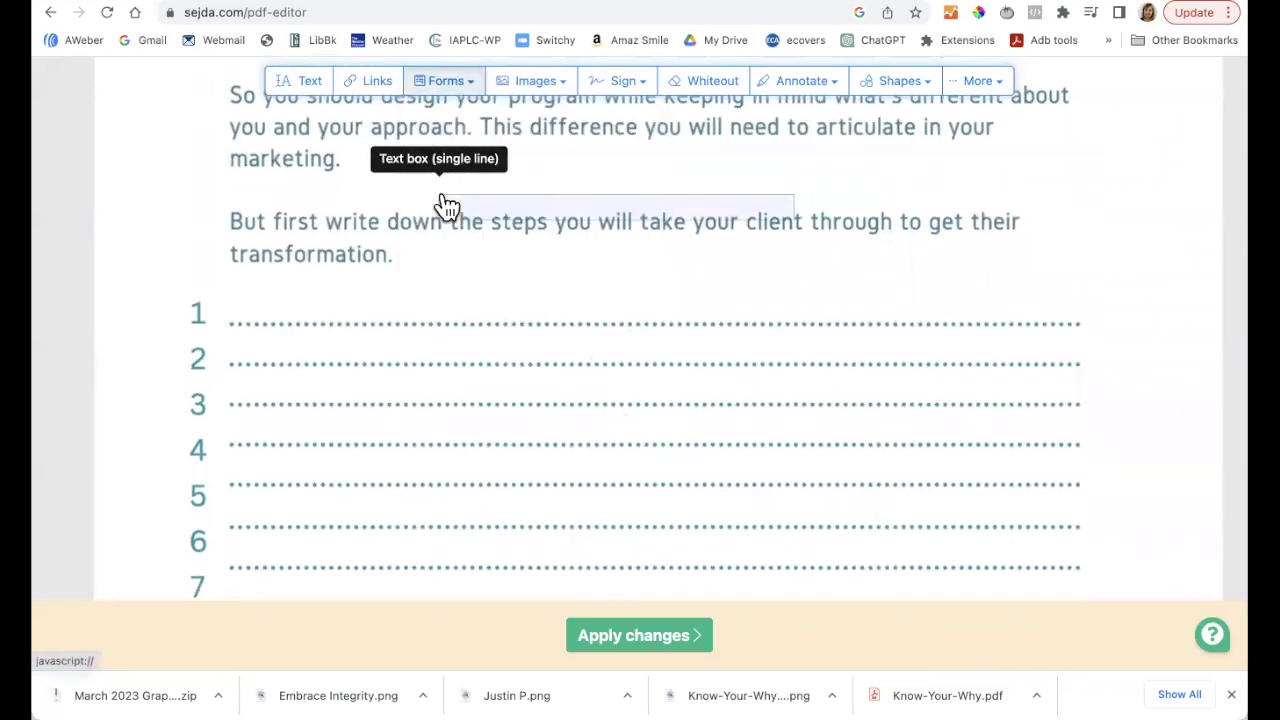
click(238, 304)
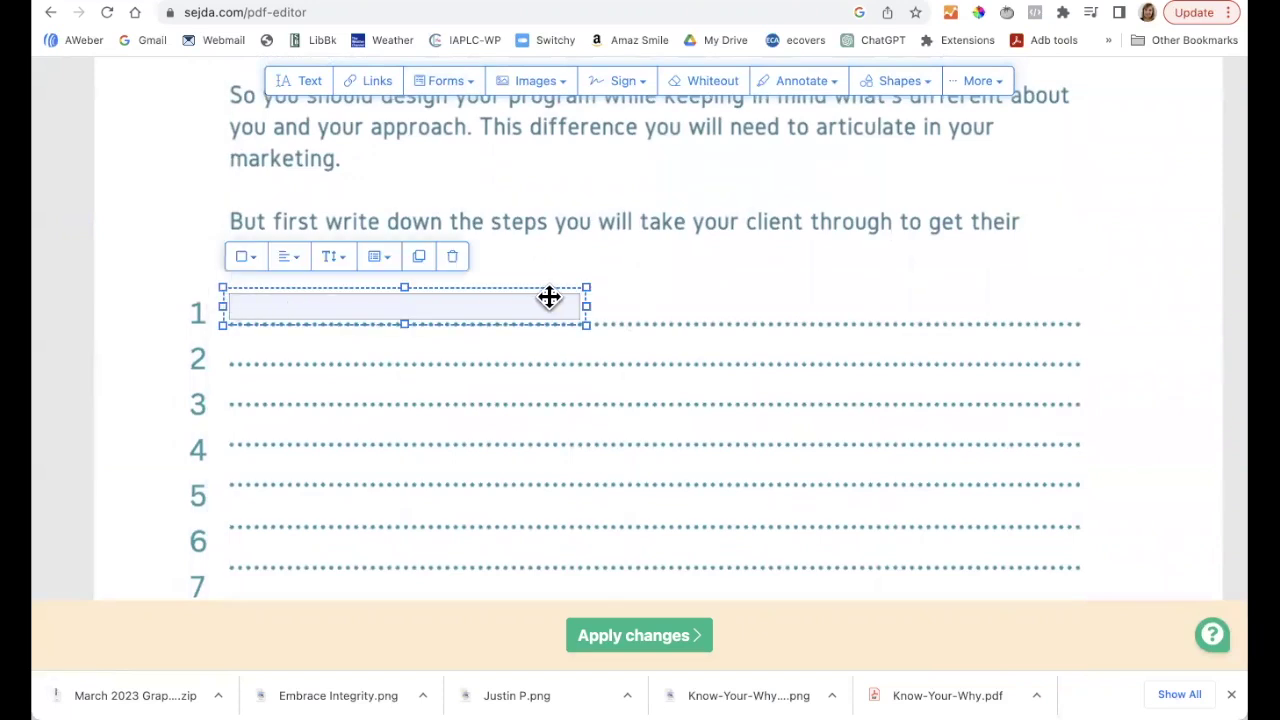
drag(586, 304, 1080, 304)
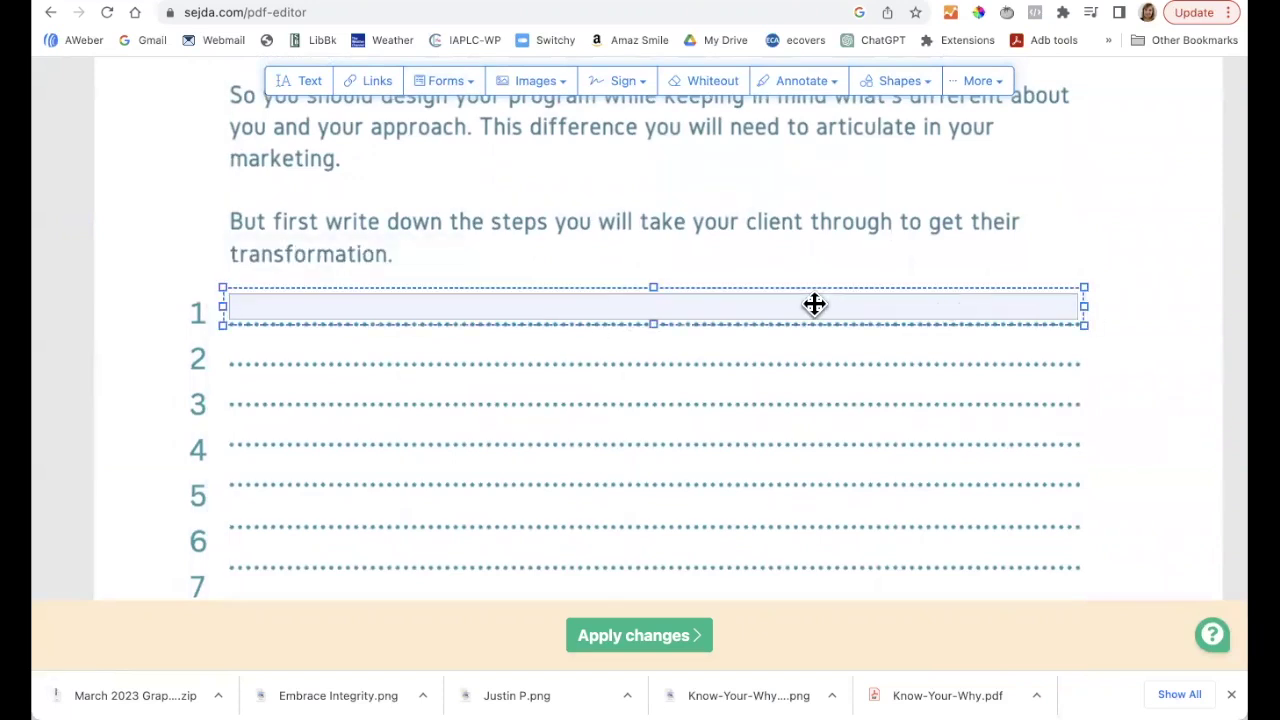
Set the line 1 answer field's font size to 14
click(414, 305)
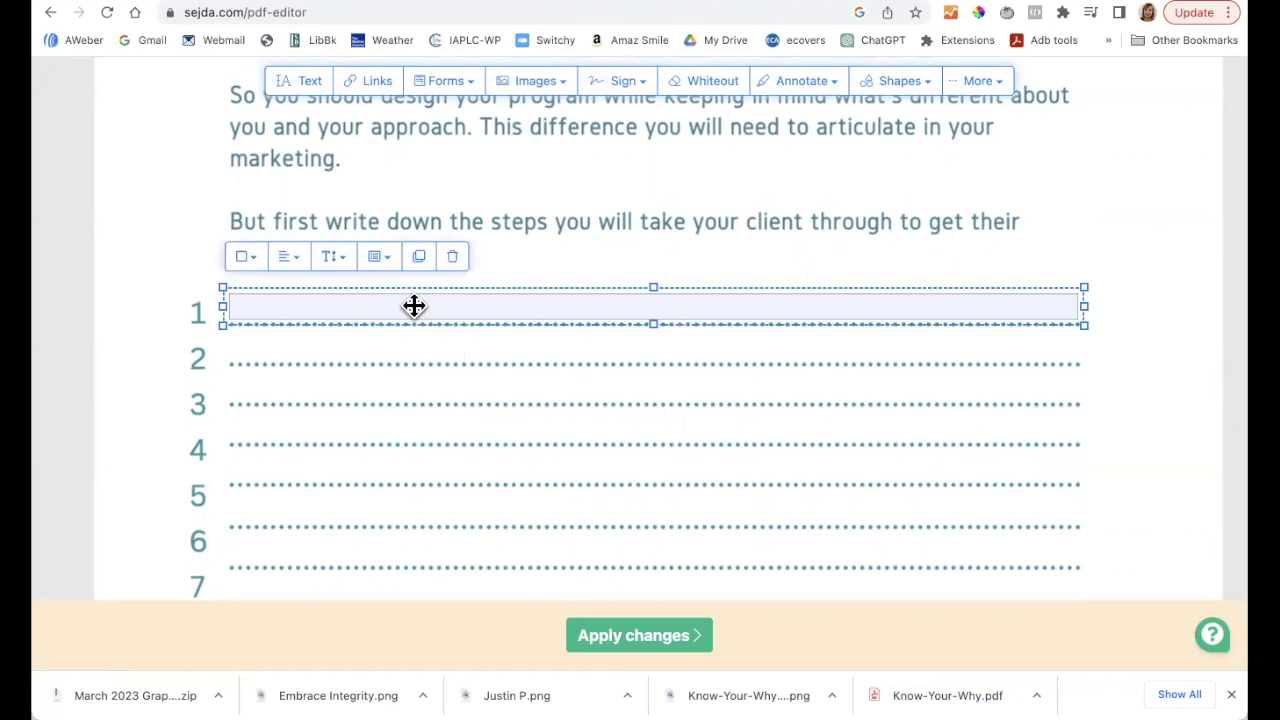
click(333, 262)
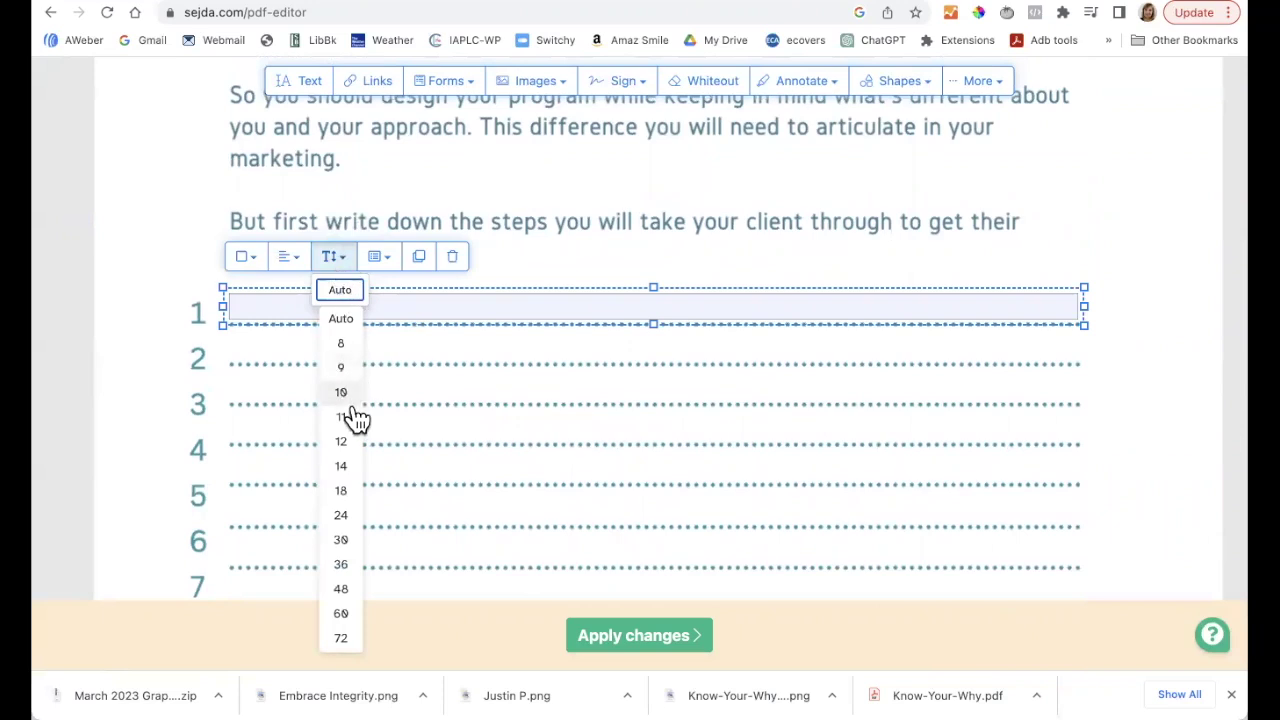
click(341, 466)
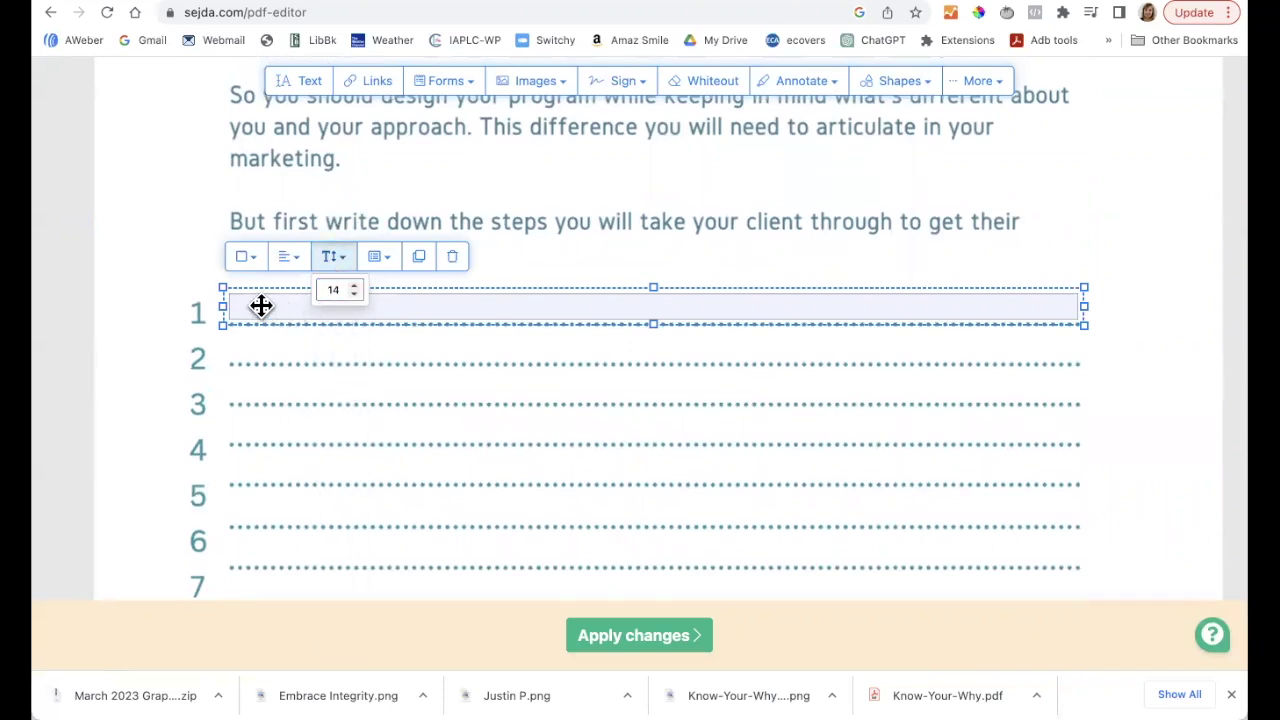
scroll(289, 366, down, 2)
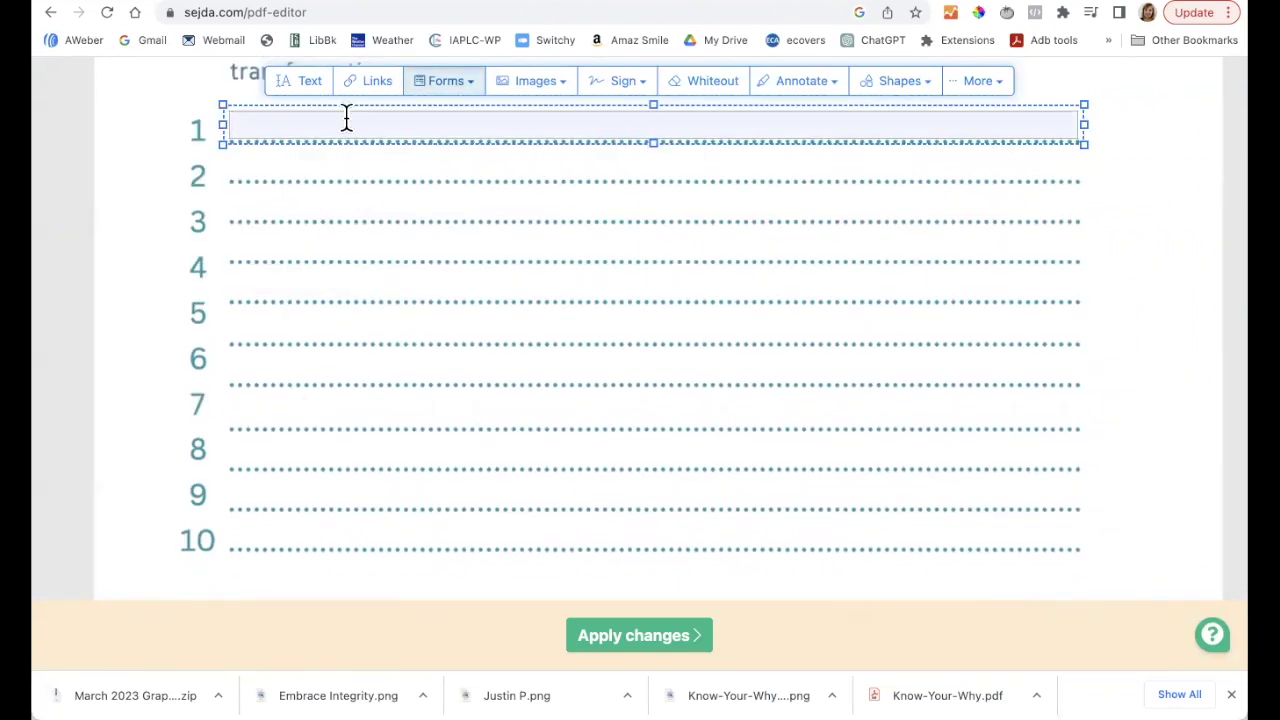
Place a single-line text field on answer line 2
click(470, 86)
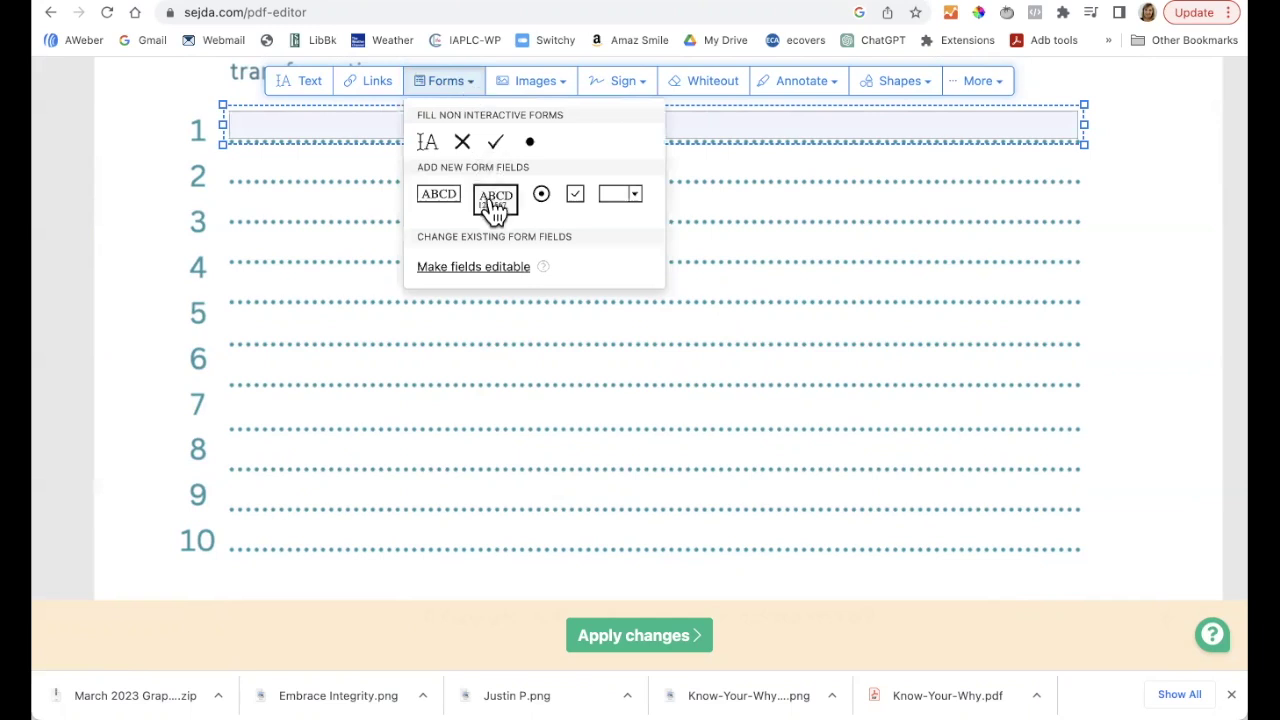
click(440, 196)
click(242, 171)
click(237, 165)
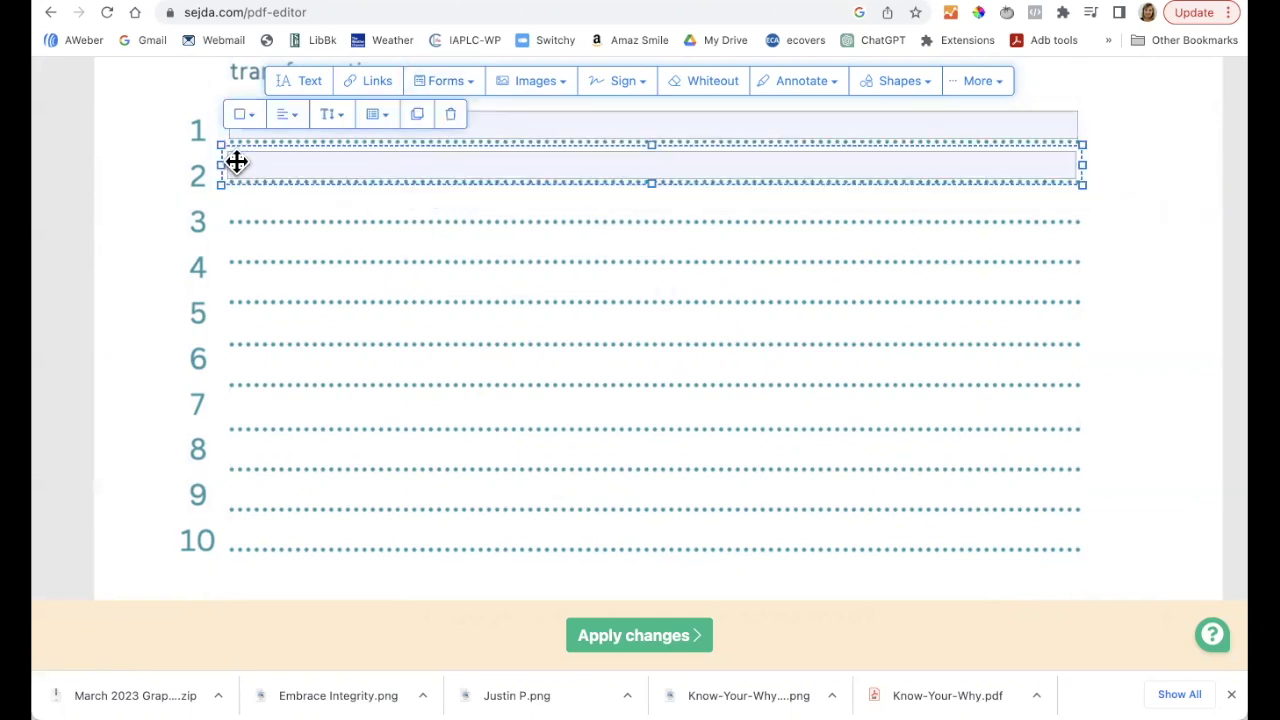
Duplicate the line 2 field onto answer lines 3, 4 and 5
click(420, 120)
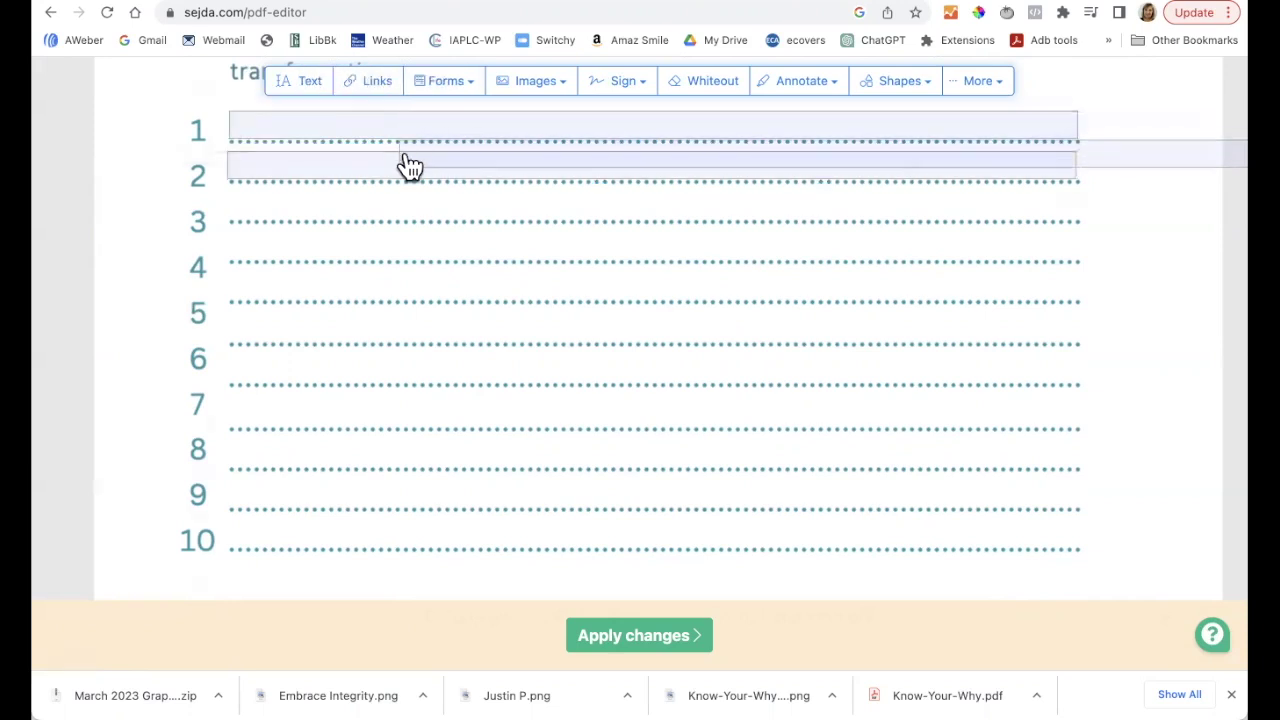
click(240, 206)
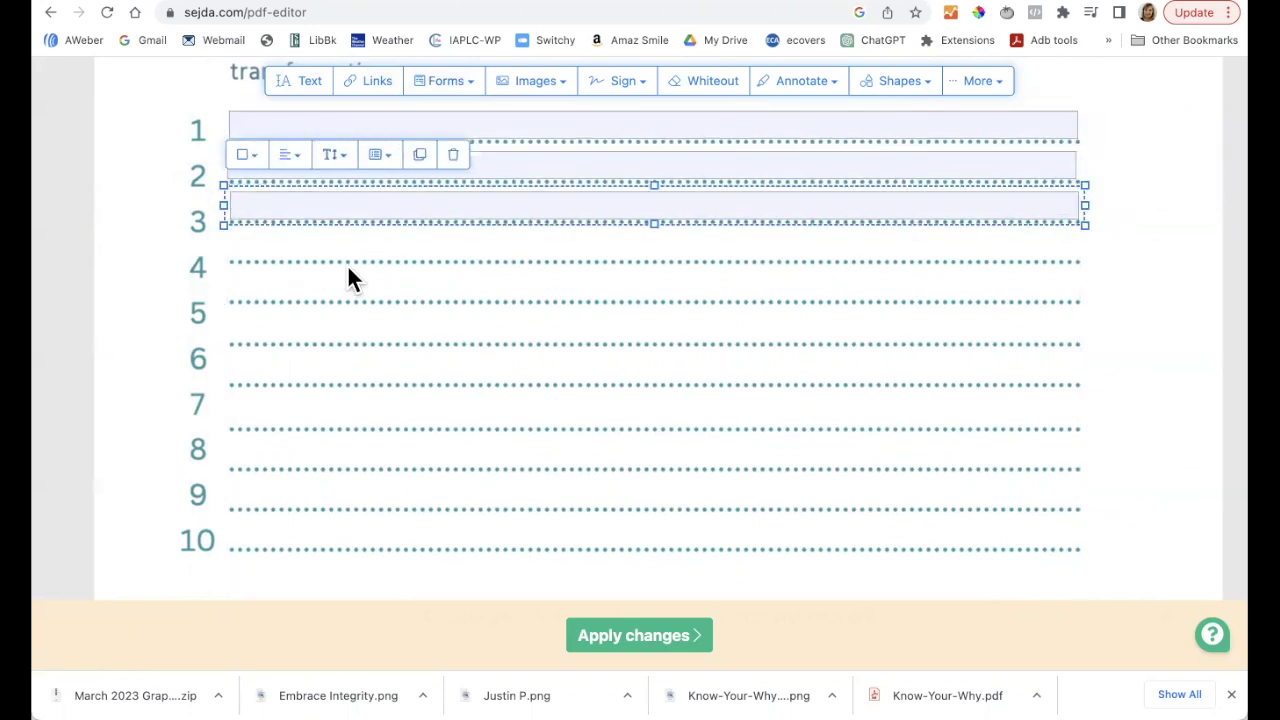
click(420, 156)
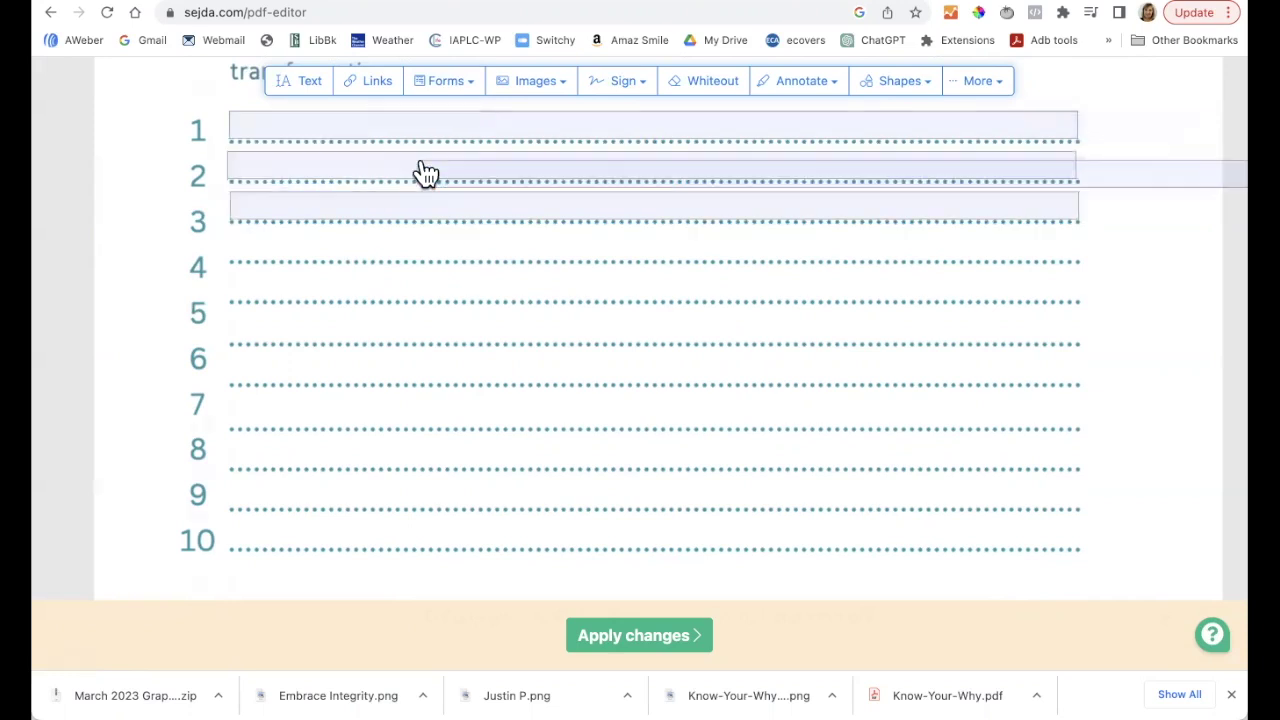
click(240, 257)
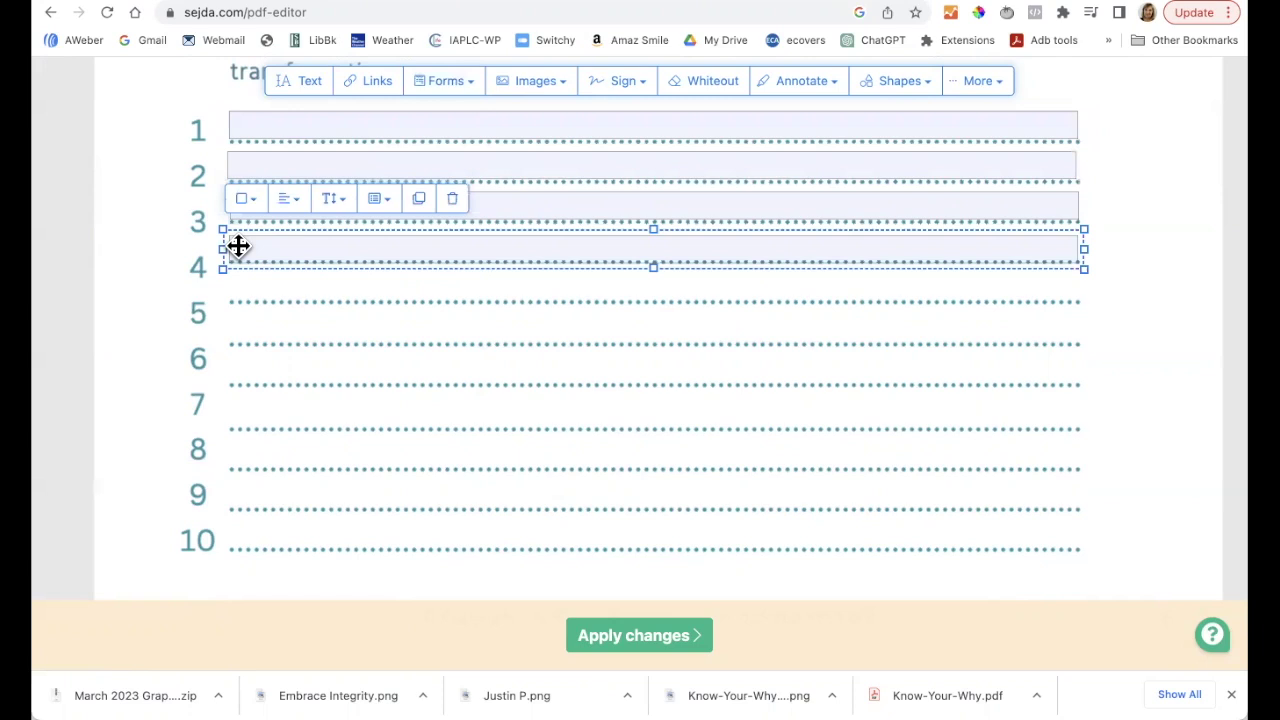
scroll(238, 246, up, 1)
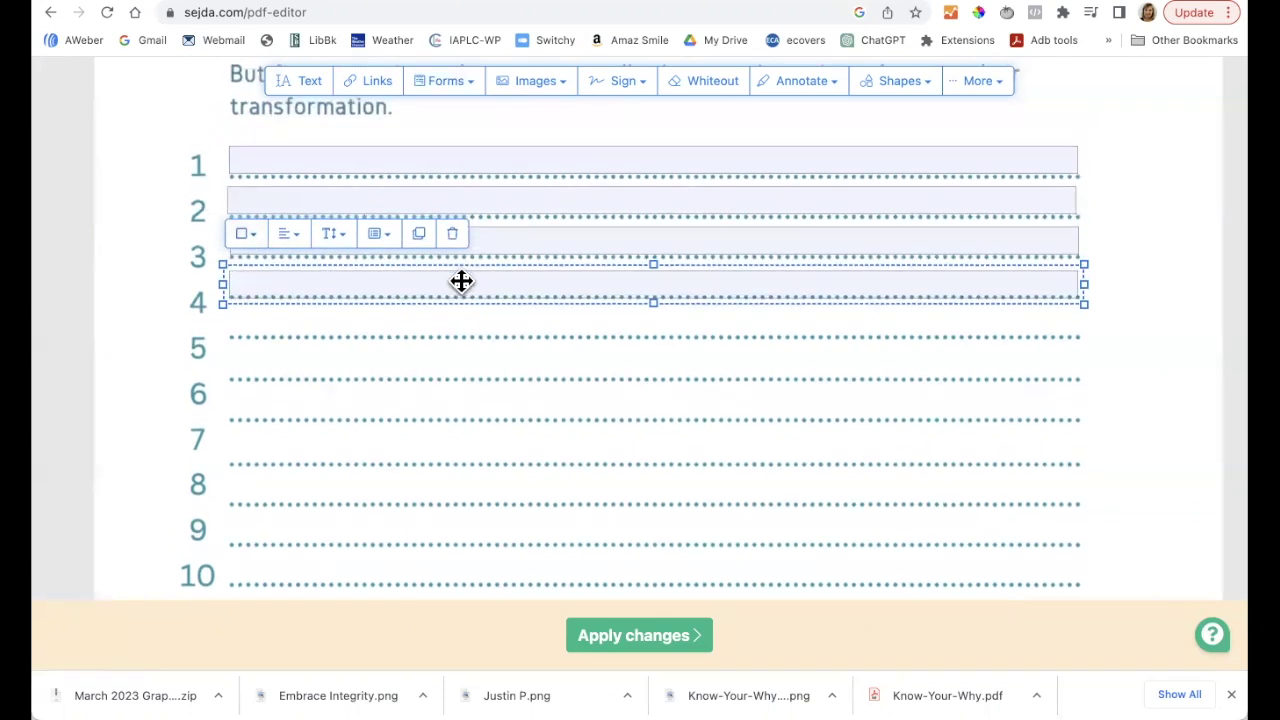
key(Escape)
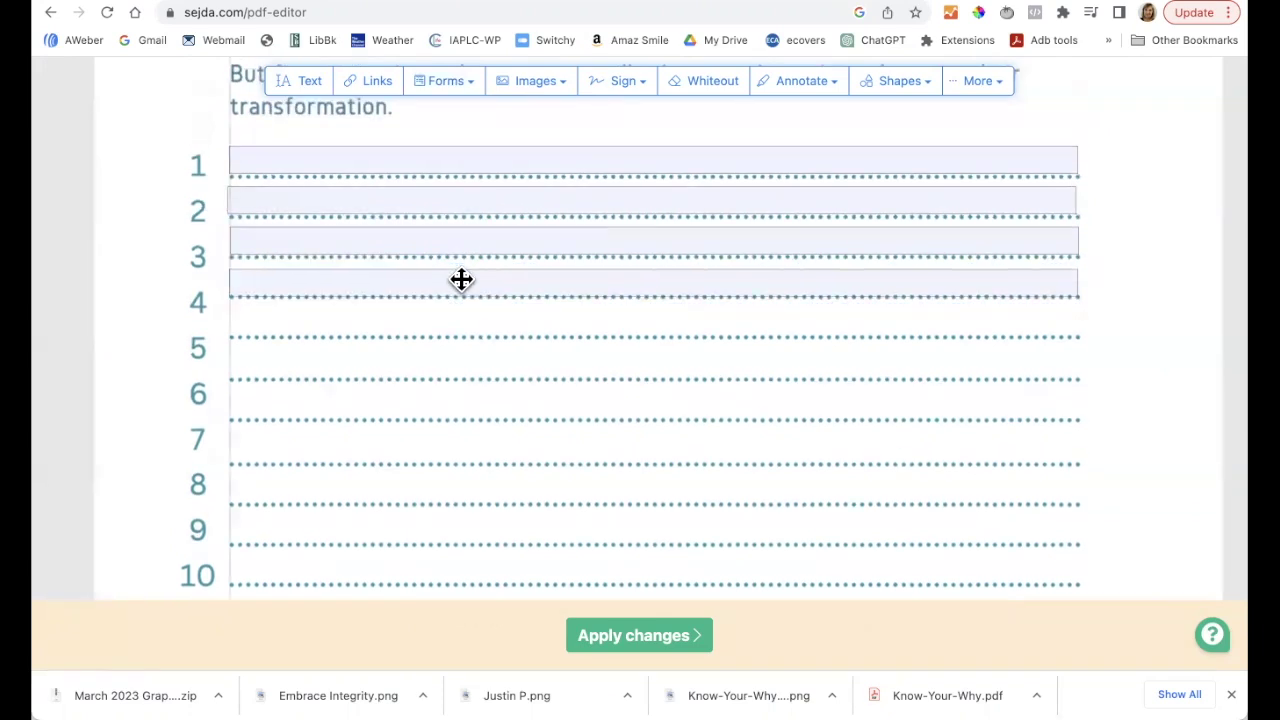
click(460, 278)
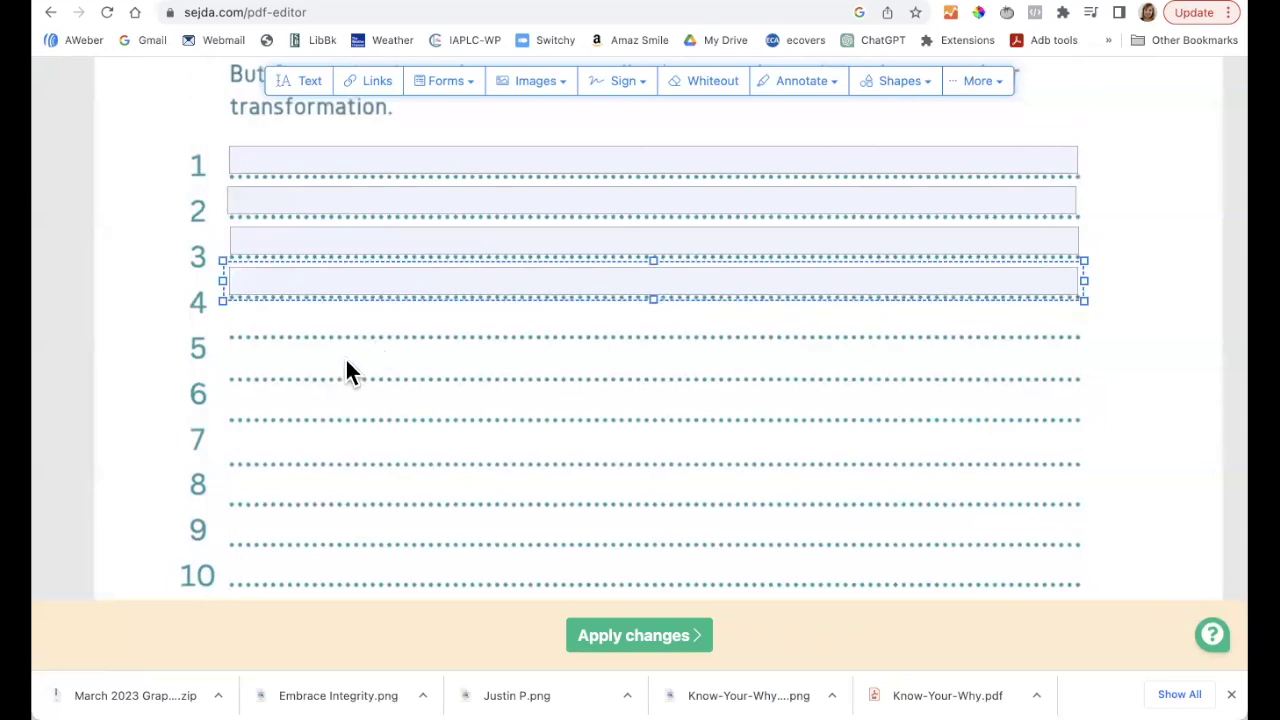
mouse_move(349, 257)
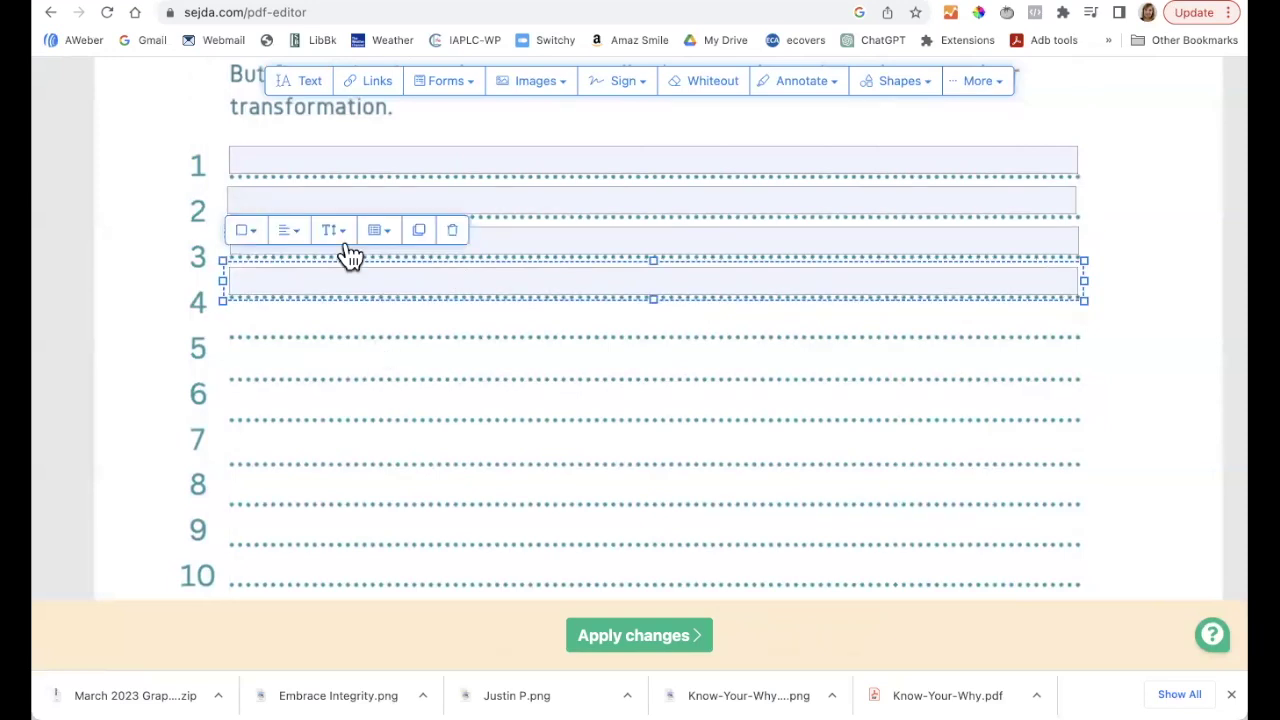
click(420, 234)
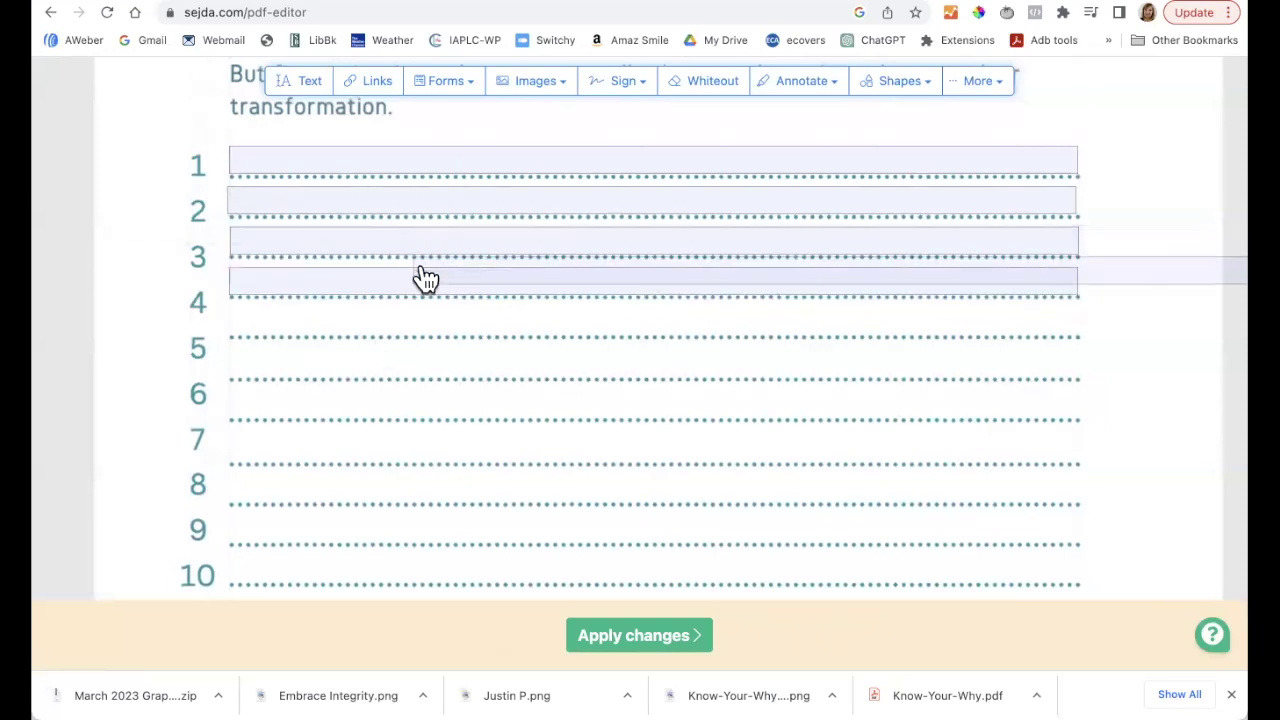
click(240, 329)
click(238, 322)
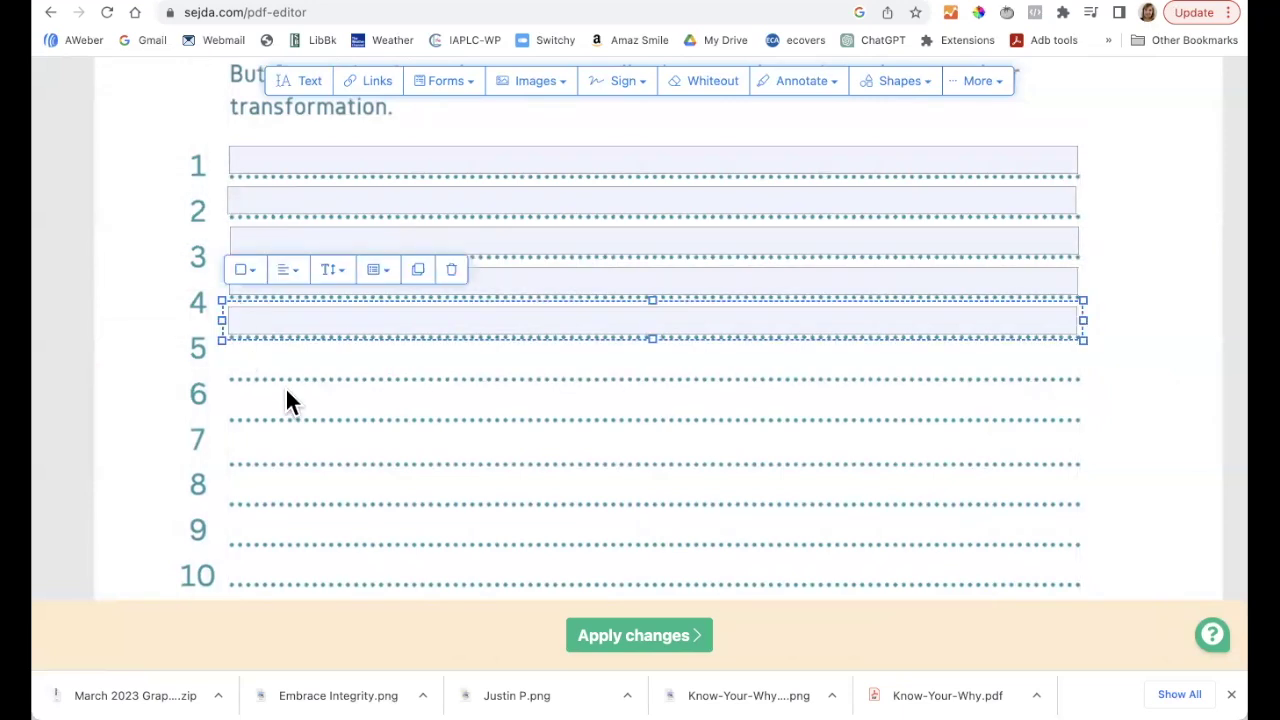
Scroll down to the marketing strategies checklist with Social Media Posts and Blogging
scroll(286, 392, down, 10)
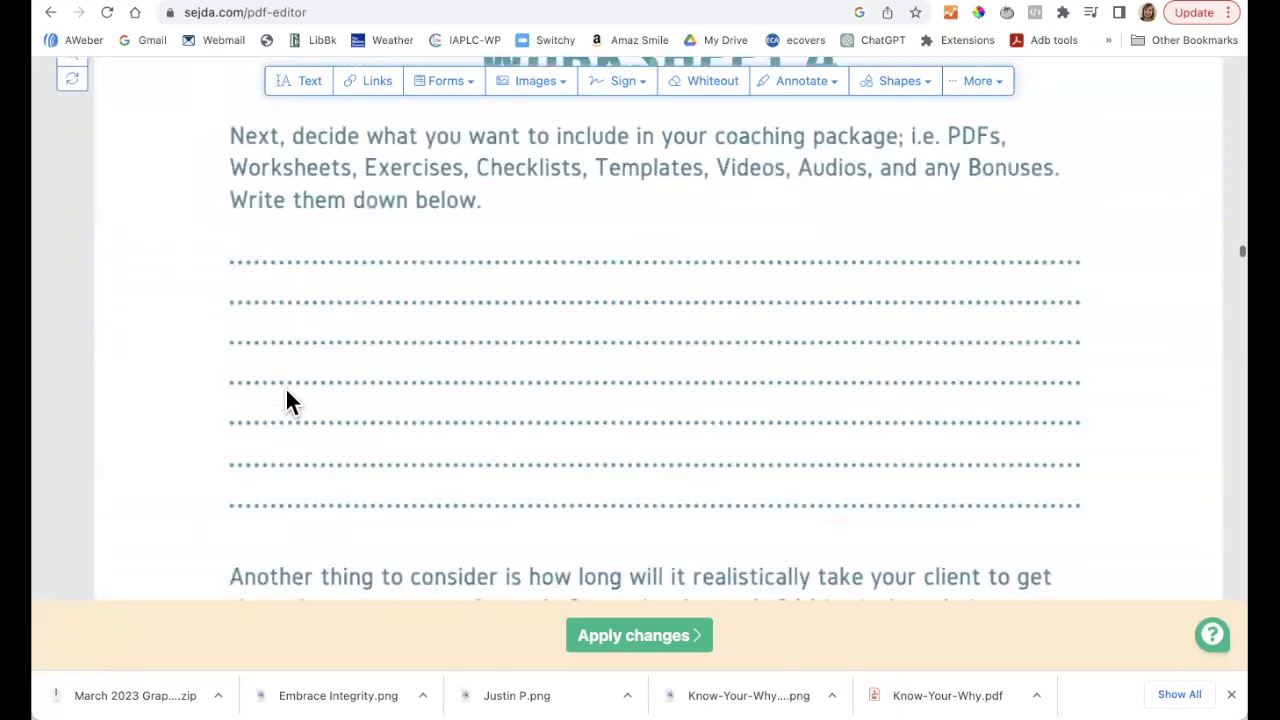
scroll(287, 400, down, 8)
scroll(287, 396, down, 10)
scroll(287, 400, down, 10)
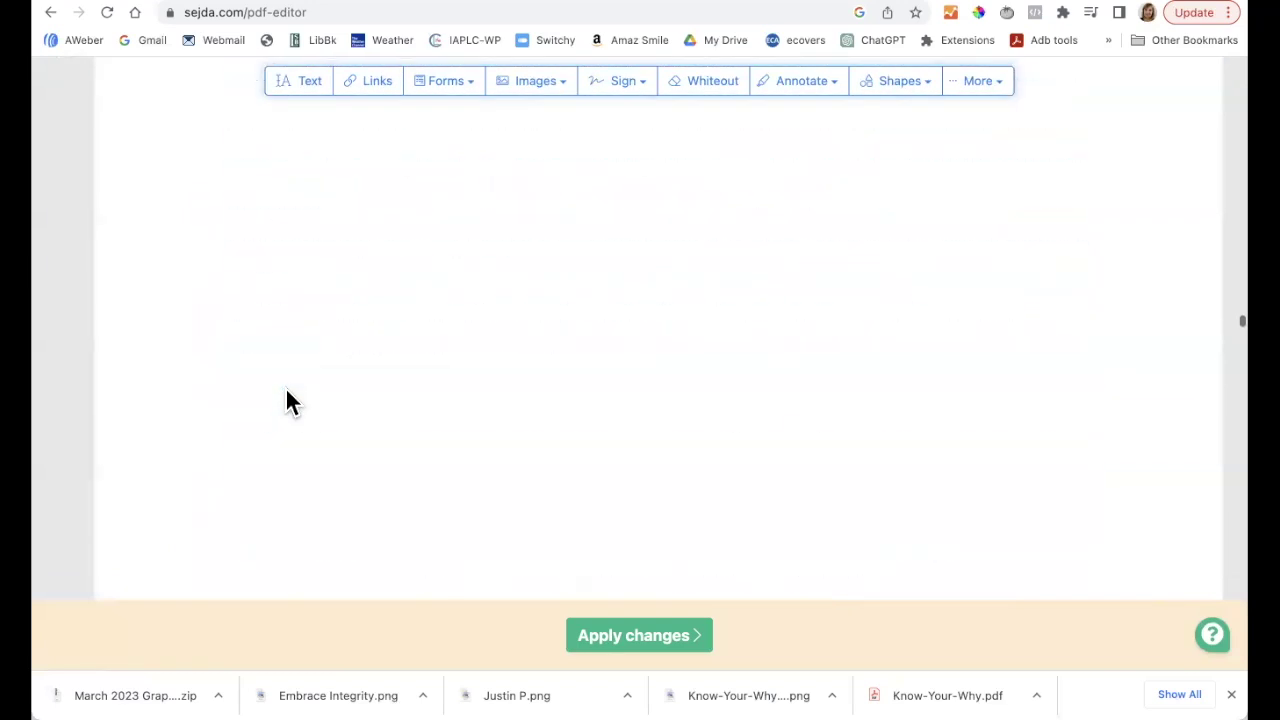
scroll(287, 400, down, 8)
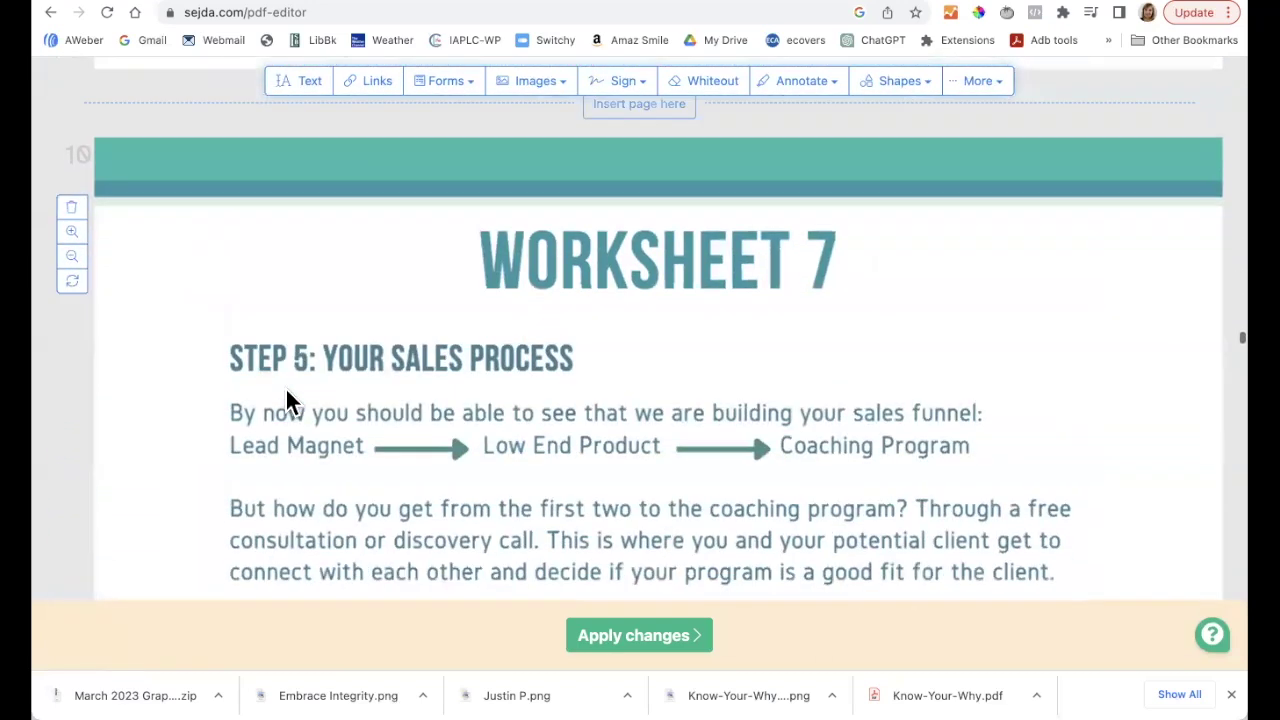
scroll(287, 400, down, 6)
scroll(287, 400, down, 10)
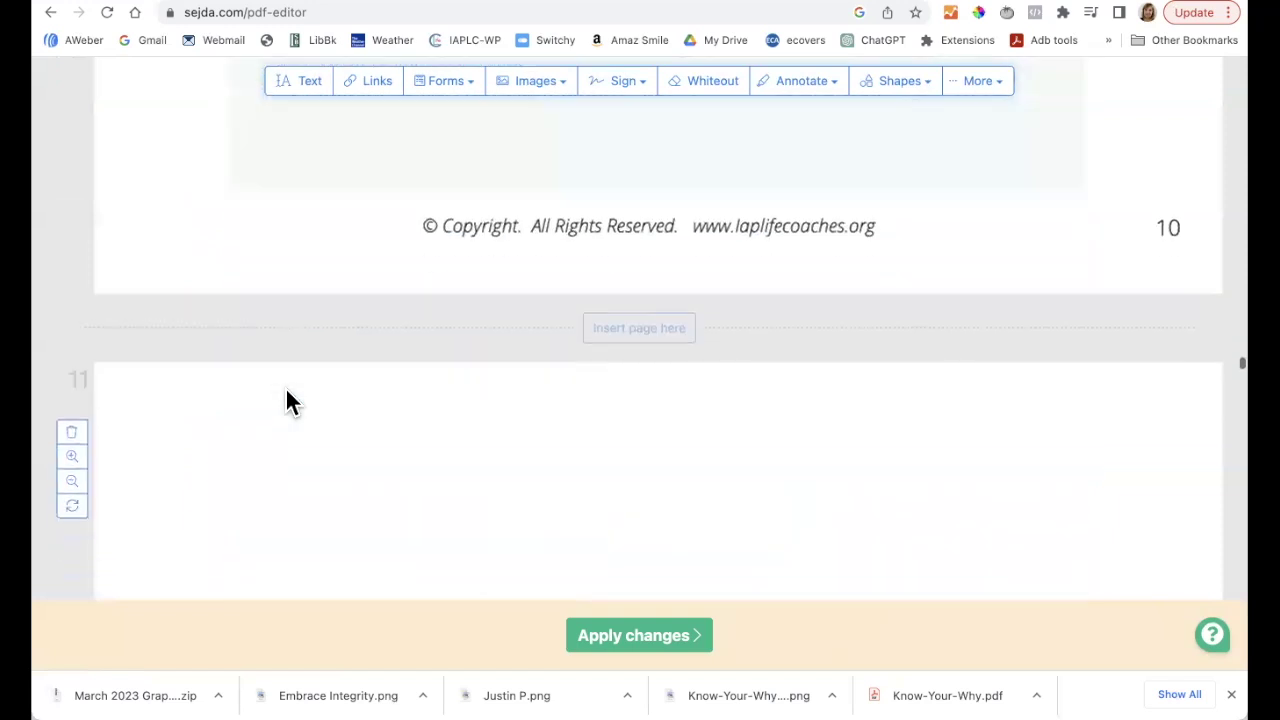
scroll(287, 400, down, 10)
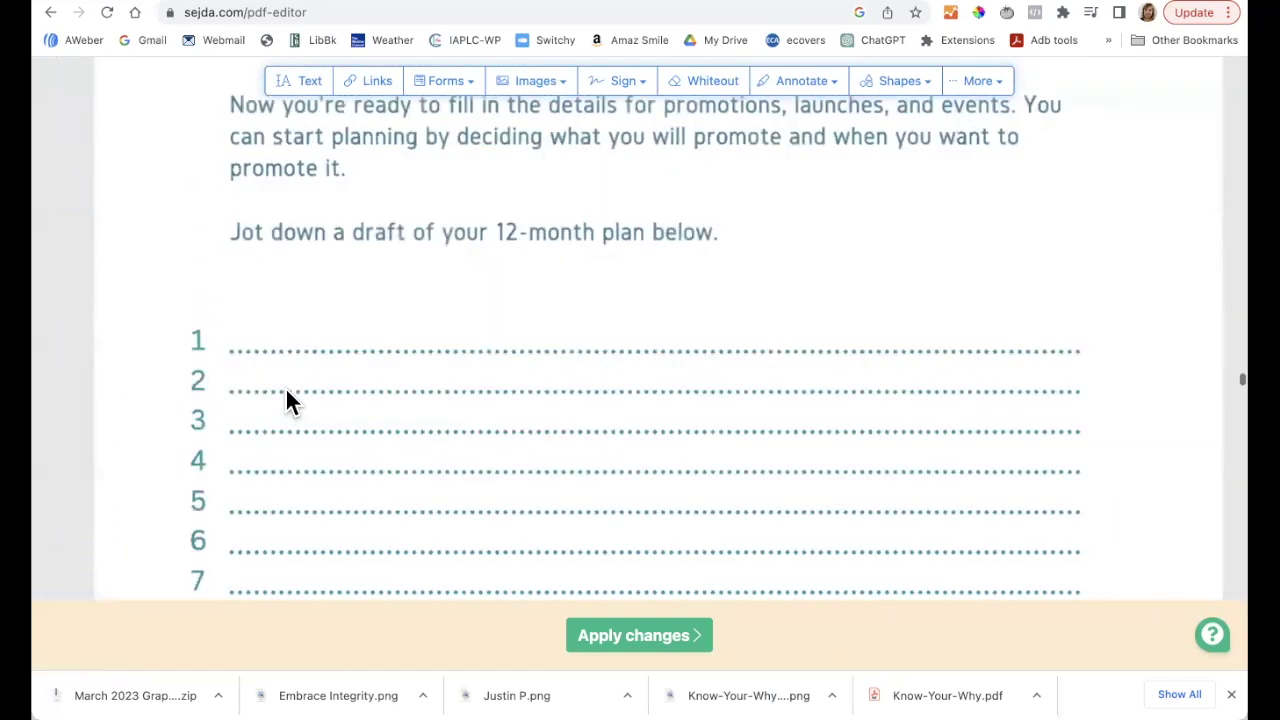
scroll(286, 400, down, 5)
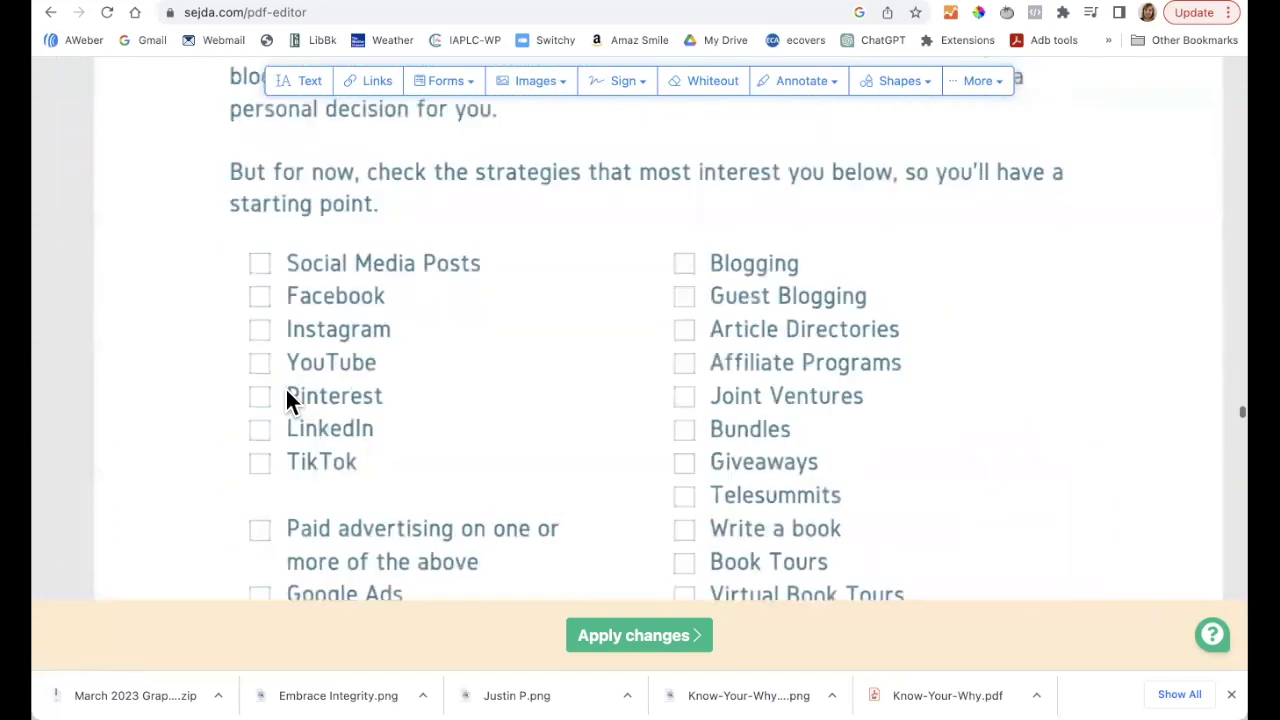
scroll(265, 260, down, 1)
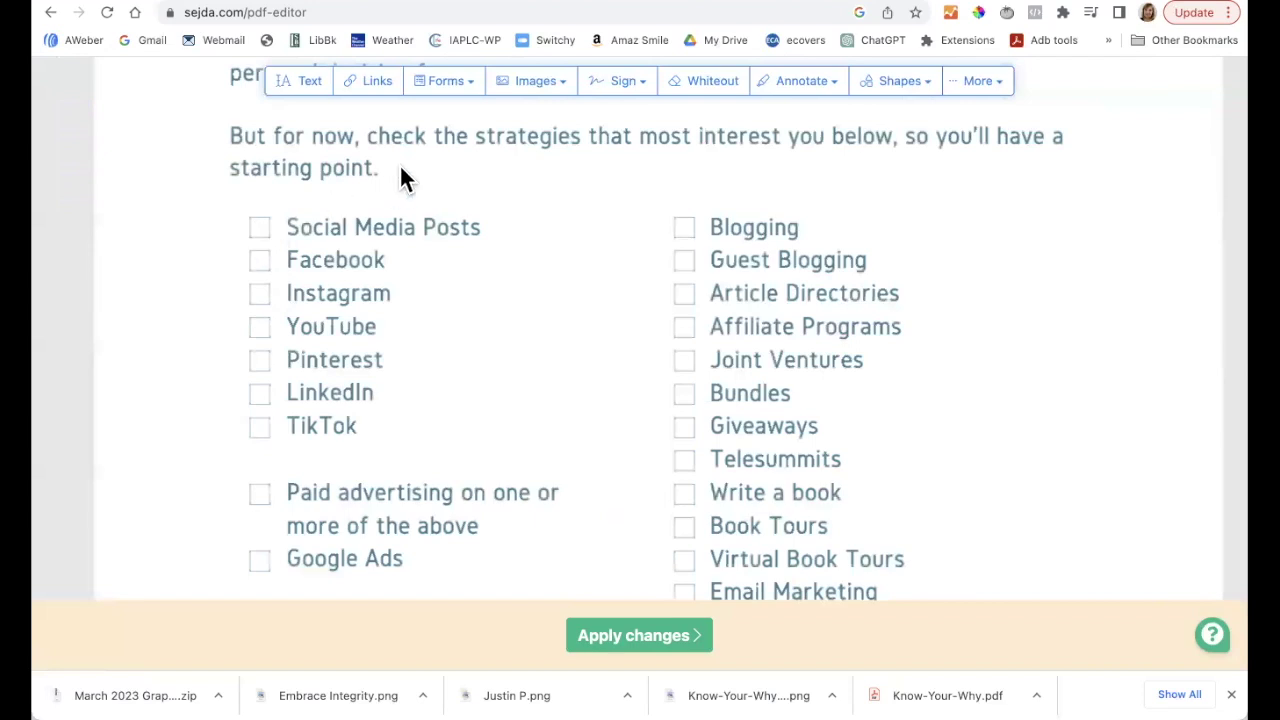
Add a checkbox field on the Social Media Posts box
click(474, 91)
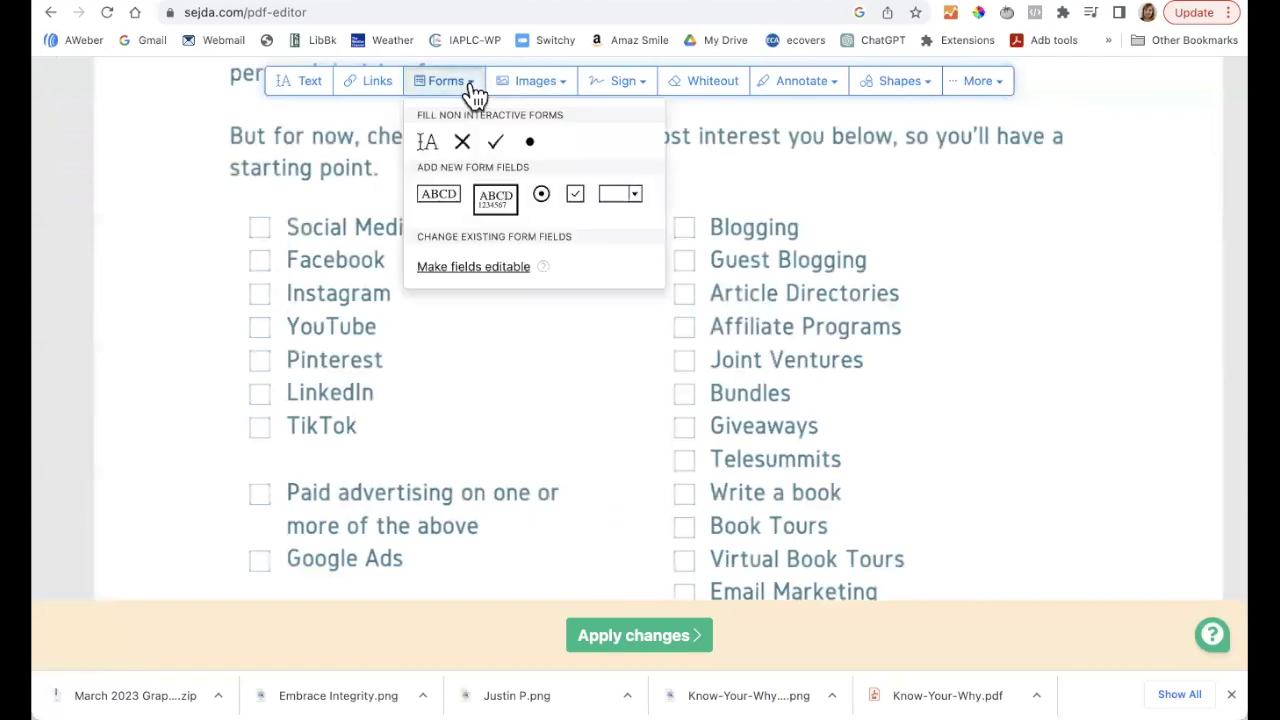
click(576, 195)
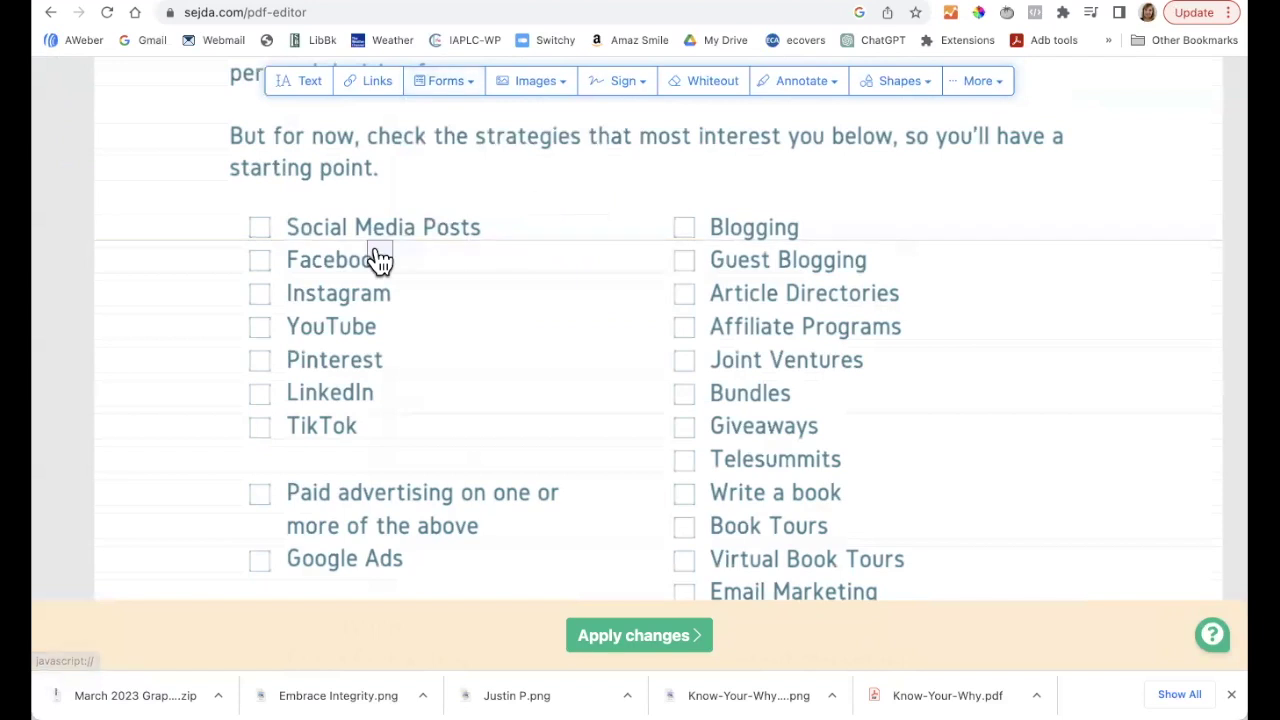
click(259, 228)
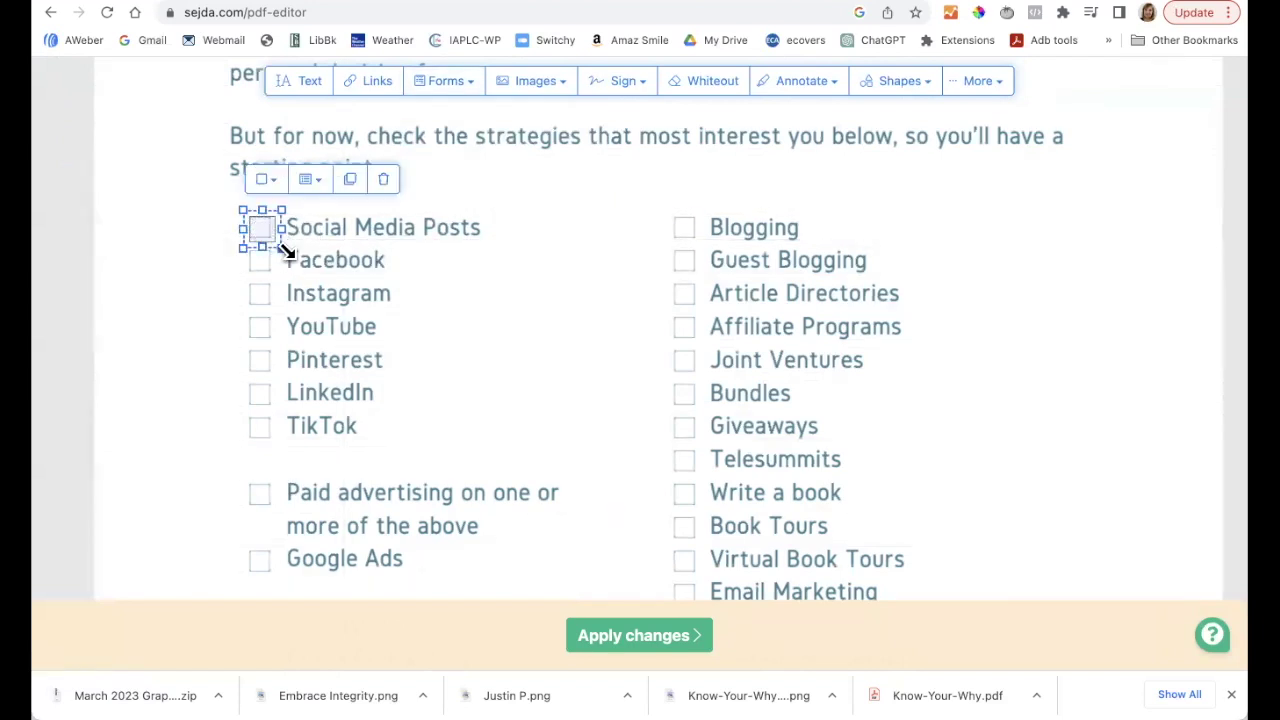
click(283, 250)
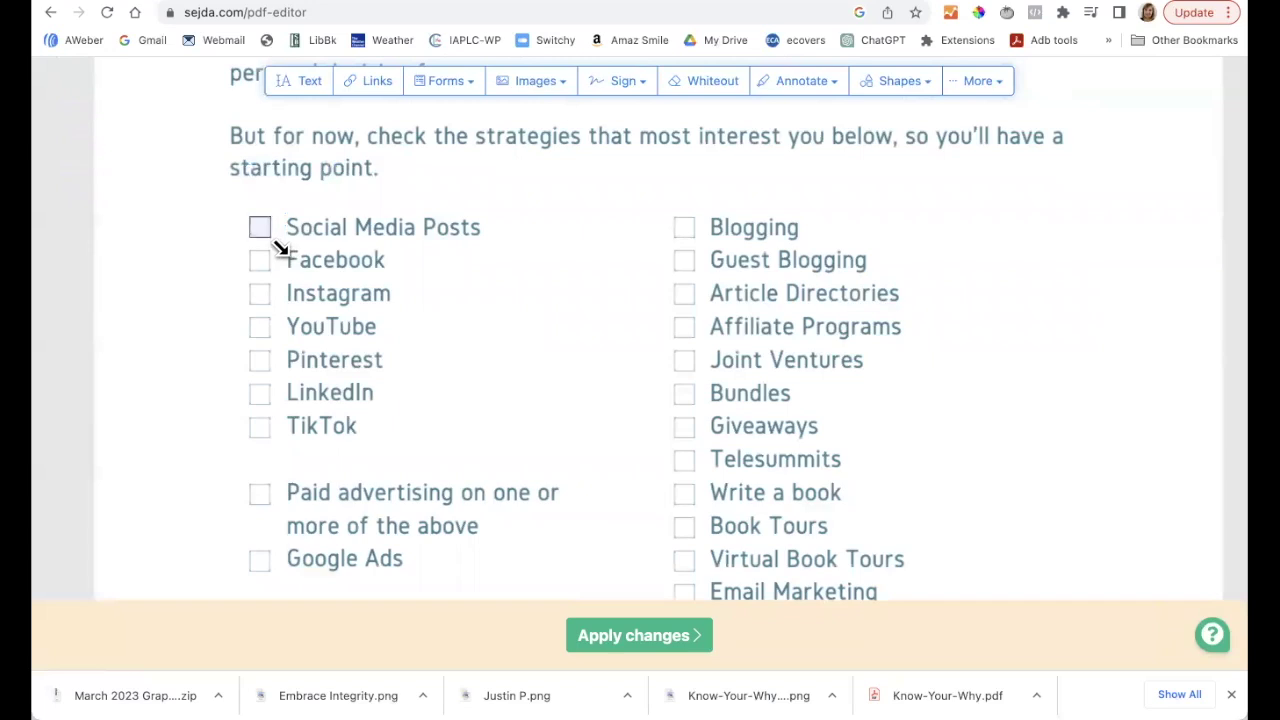
click(265, 236)
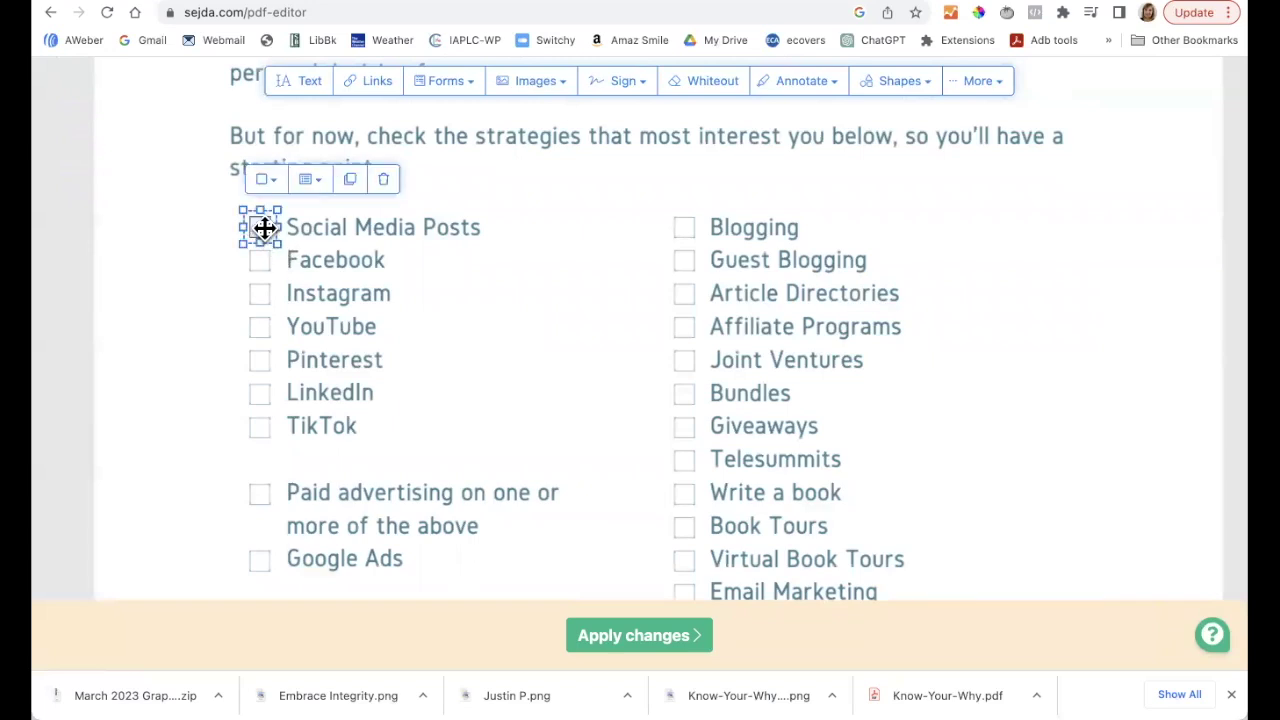
click(357, 192)
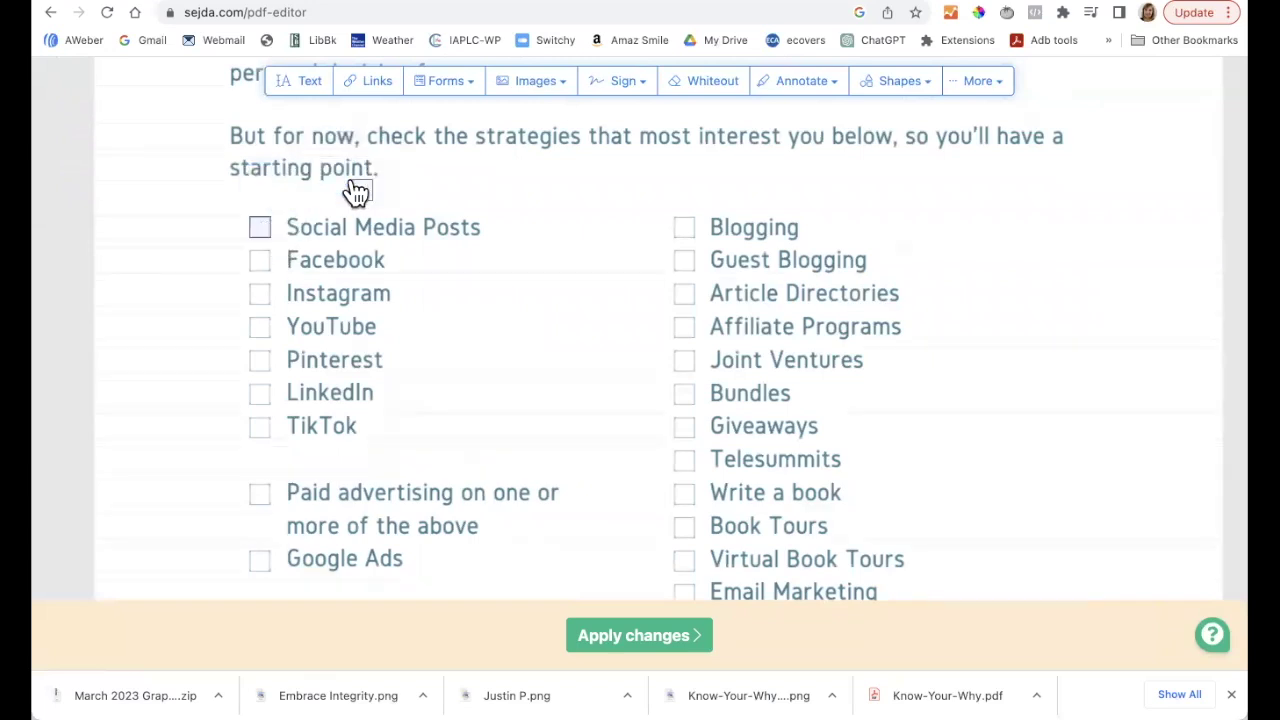
Duplicate checkboxes onto Facebook, Instagram, YouTube, Pinterest, LinkedIn and TikTok
click(259, 260)
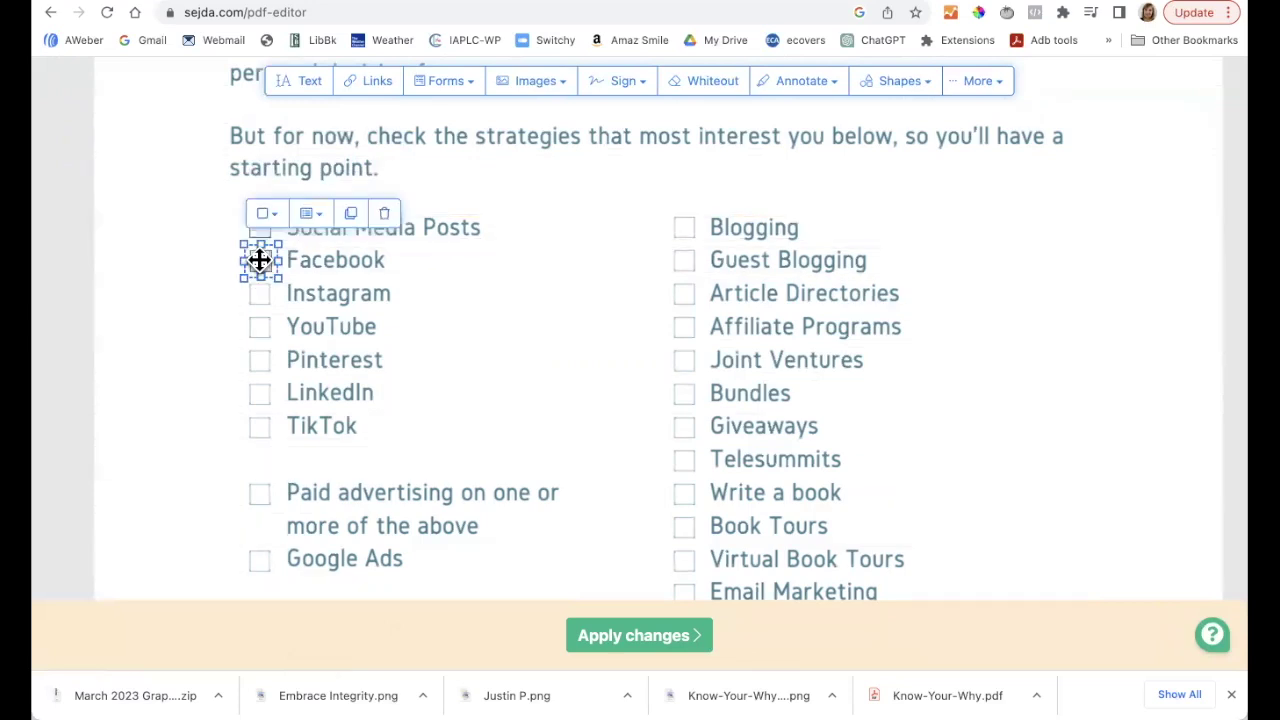
click(351, 214)
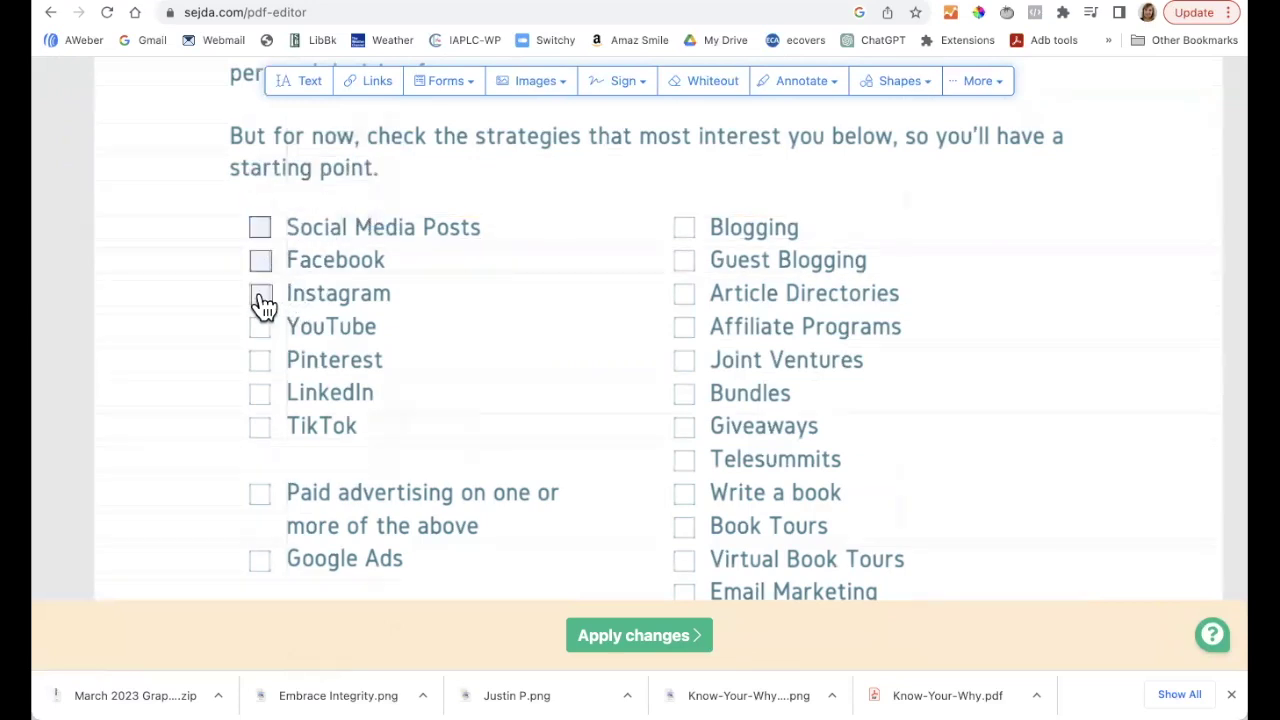
click(260, 295)
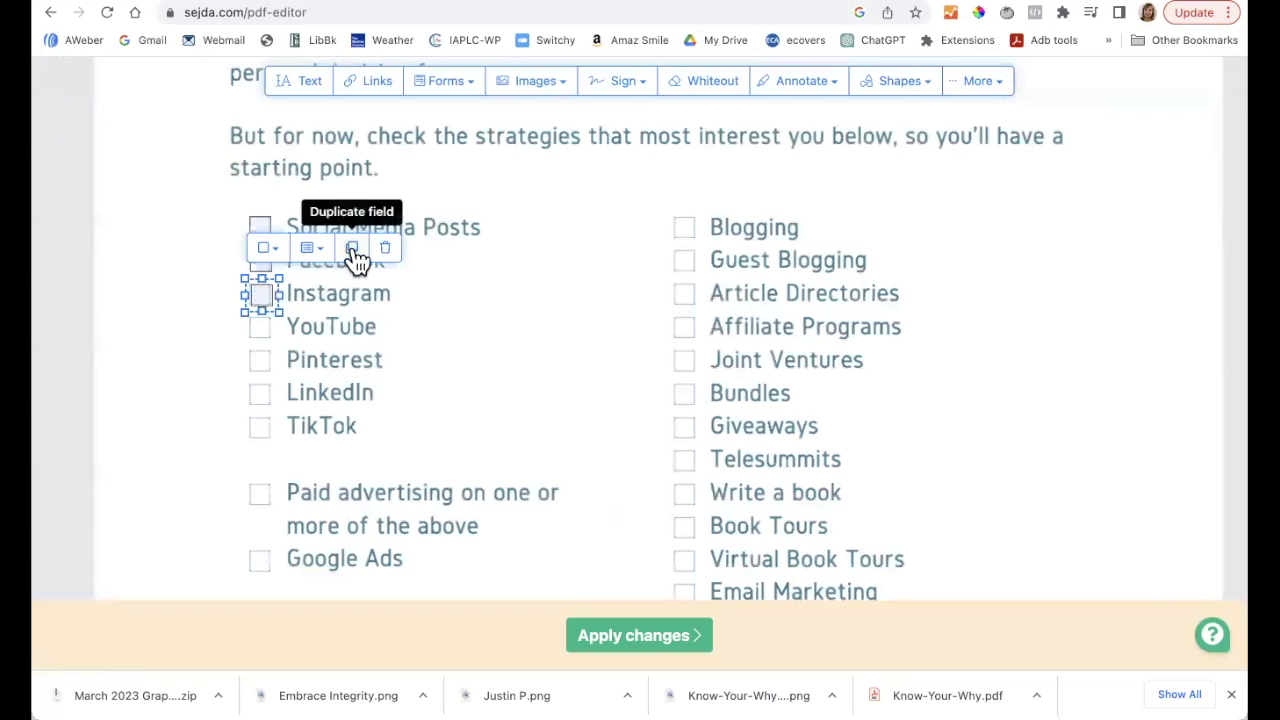
click(351, 250)
click(259, 327)
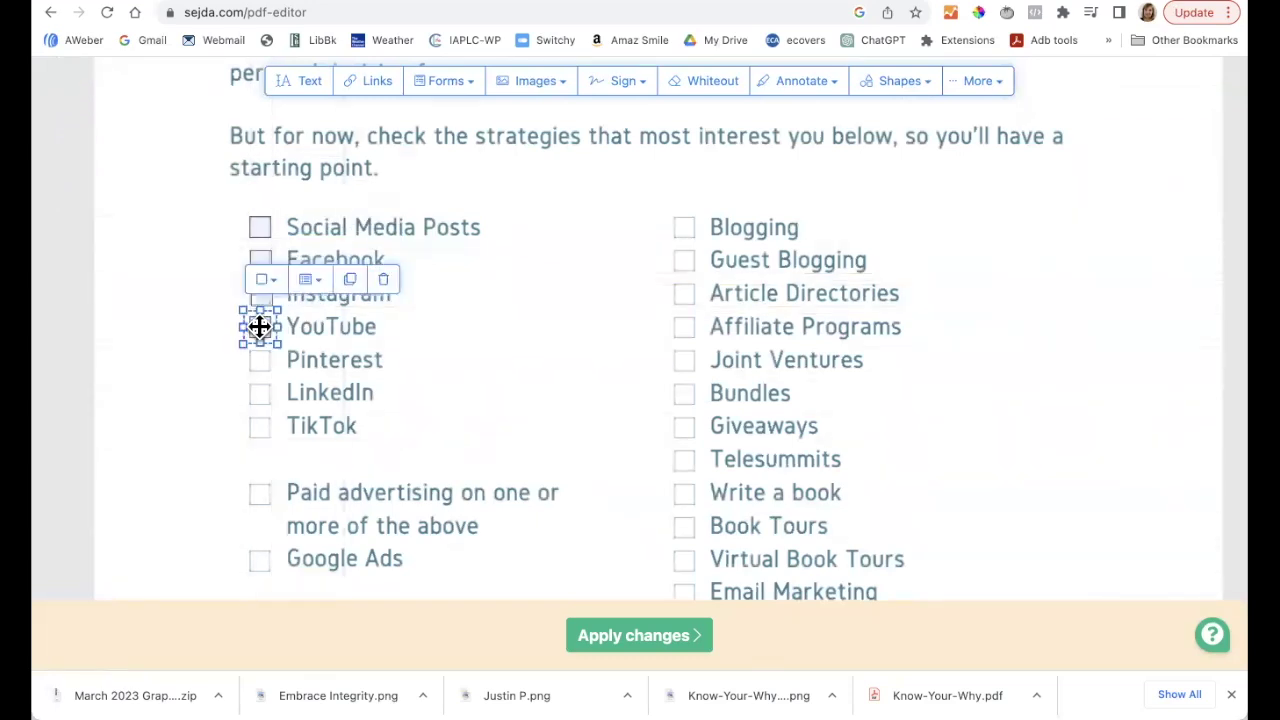
click(350, 282)
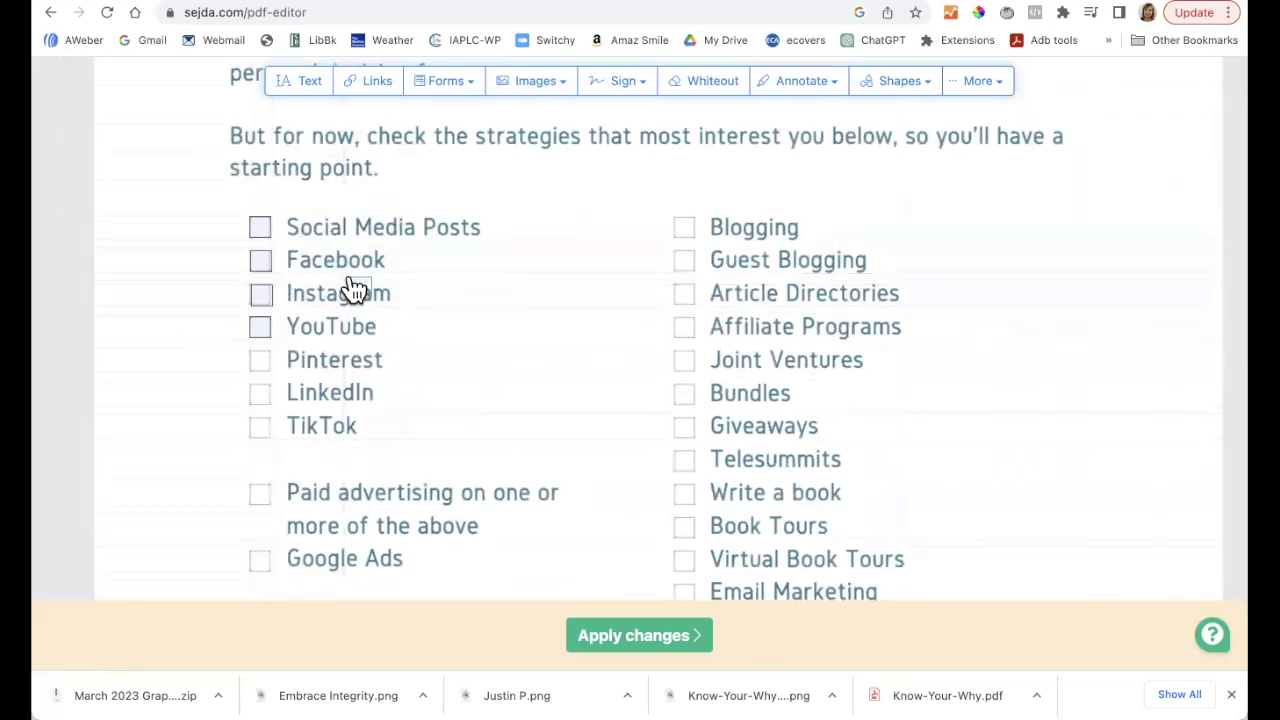
click(260, 362)
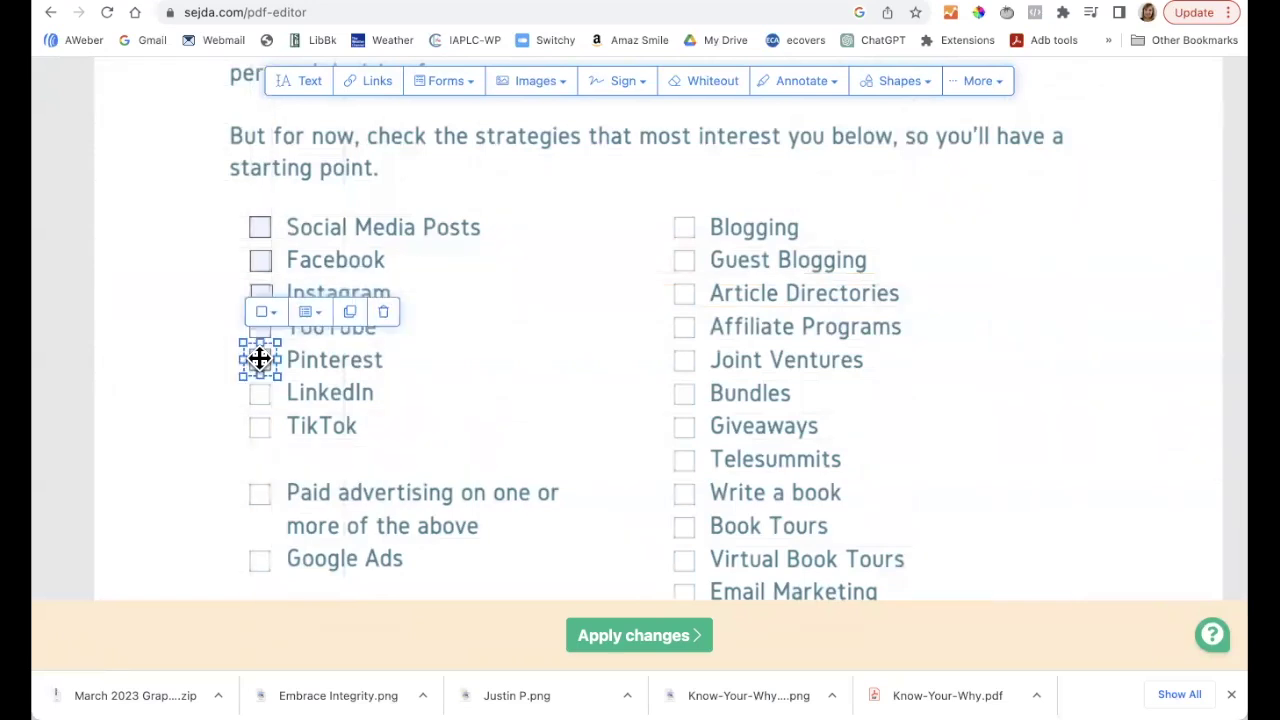
click(349, 312)
drag(313, 357, 260, 400)
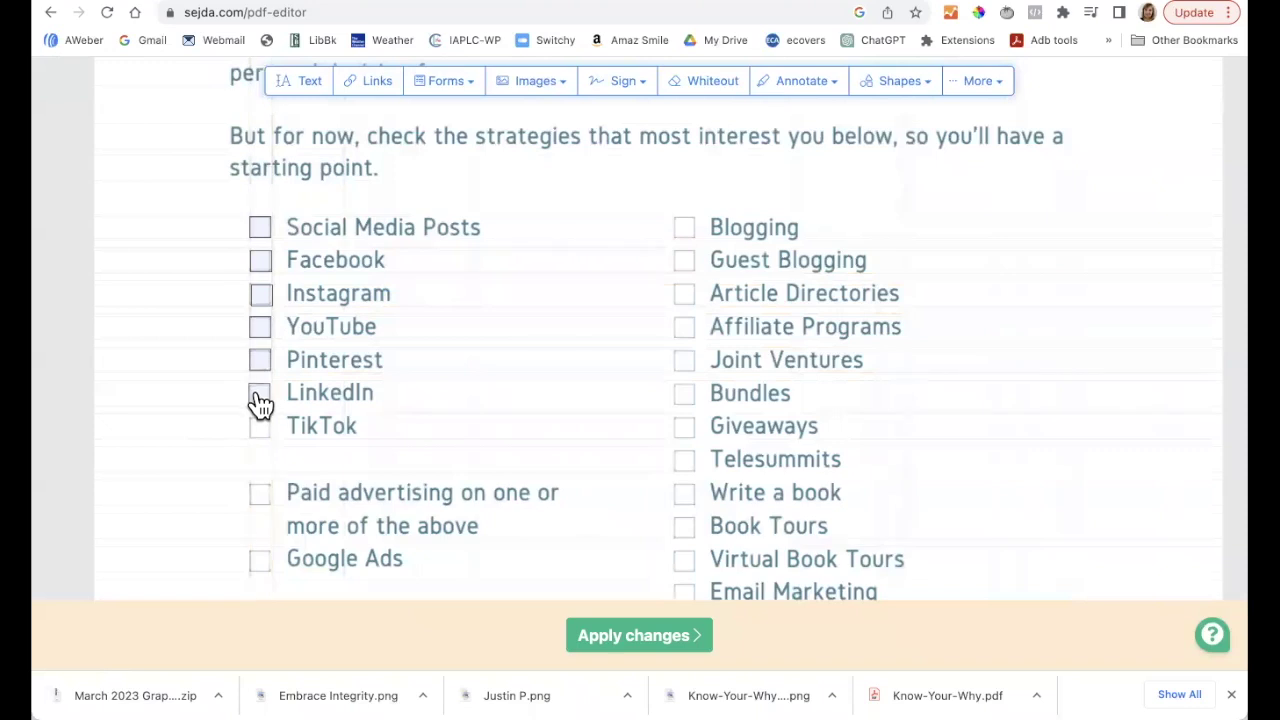
click(258, 392)
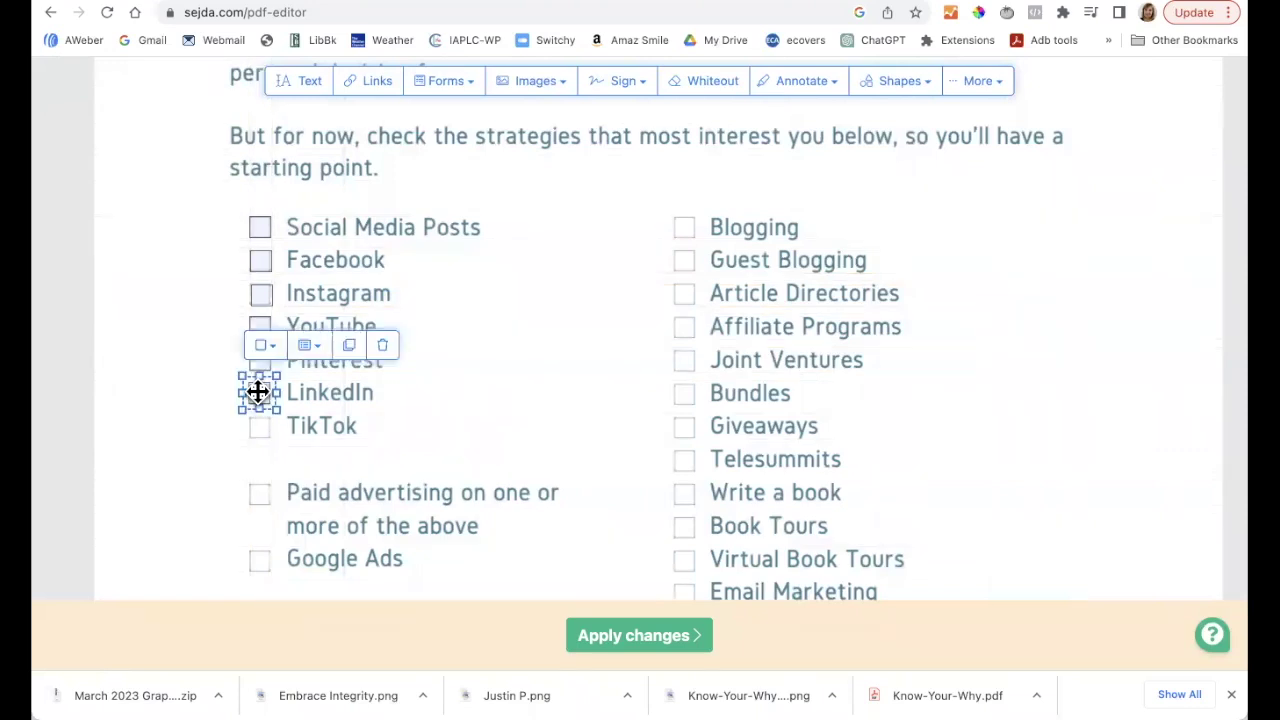
click(348, 358)
drag(346, 357, 262, 437)
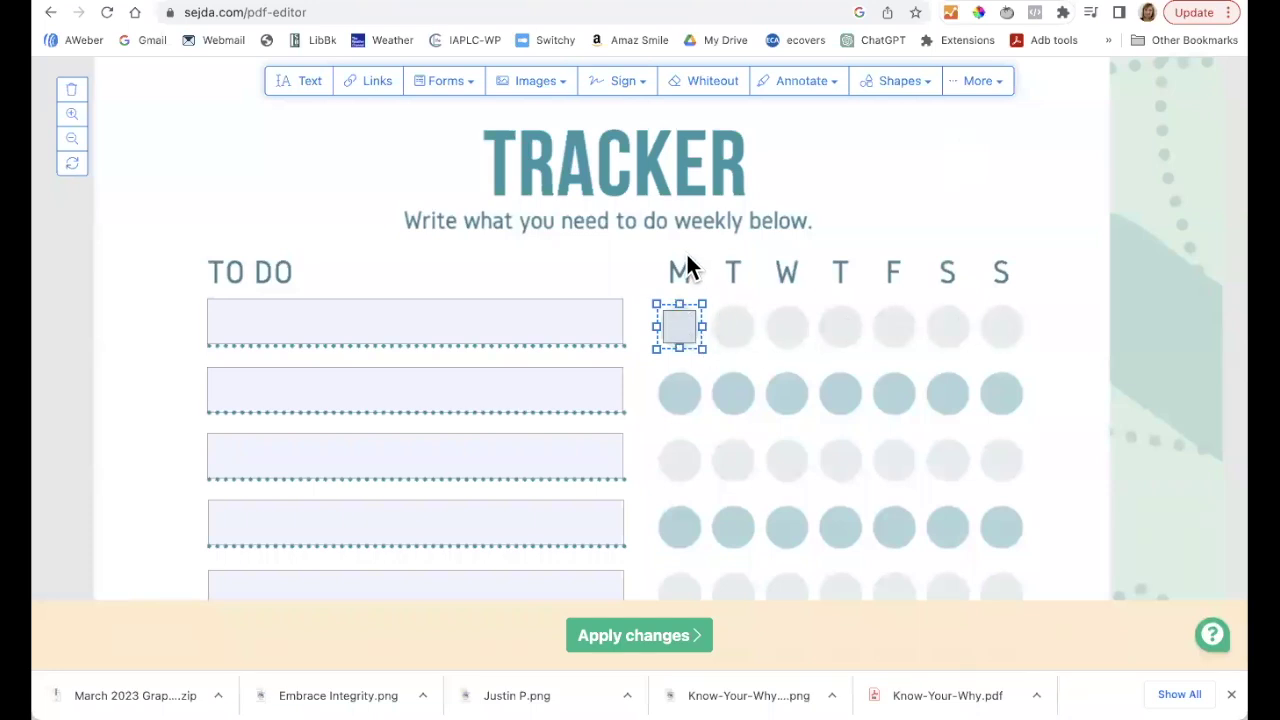
Add a checkbox on Tuesday's tracker circle and copy it onto Wednesday and Thursday
click(435, 88)
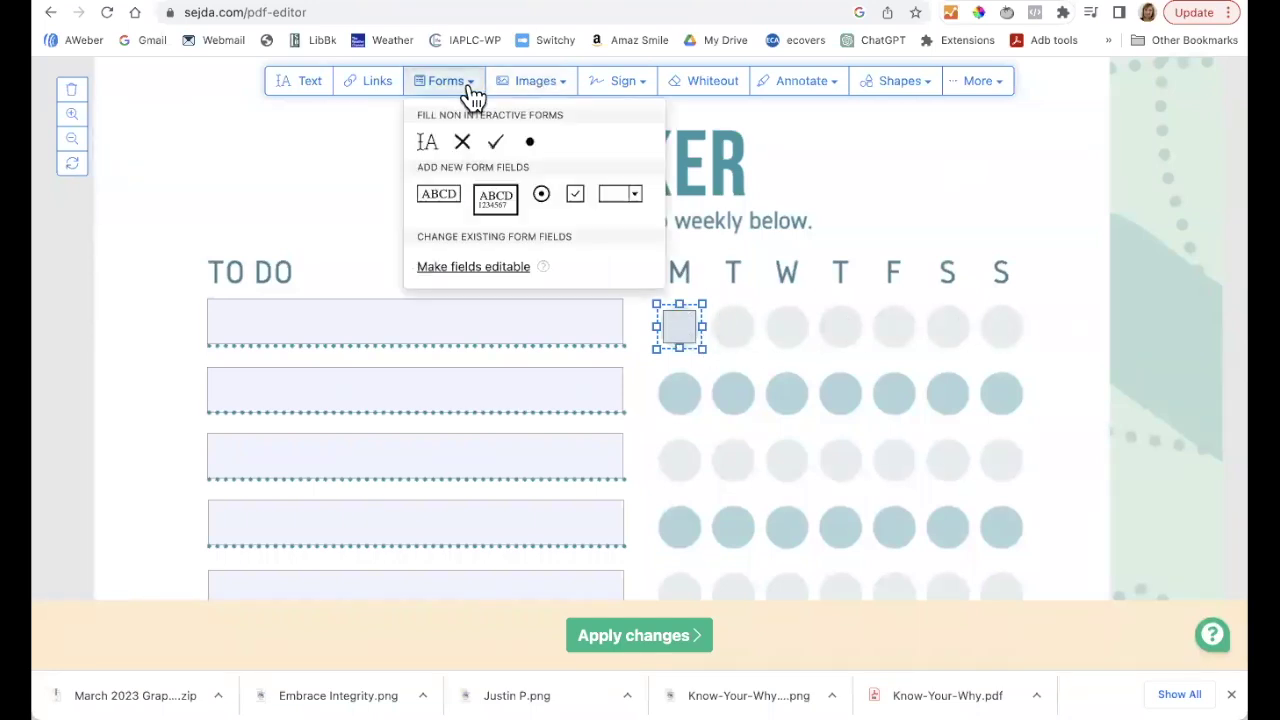
click(580, 205)
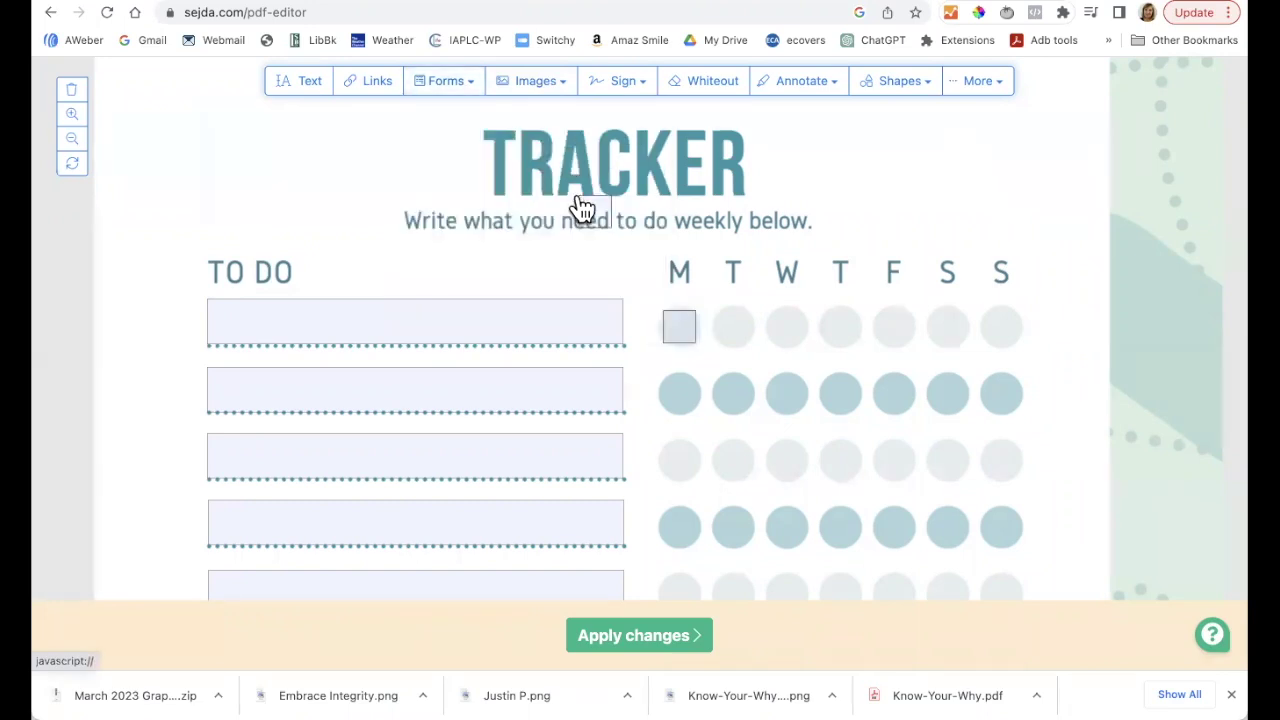
click(731, 329)
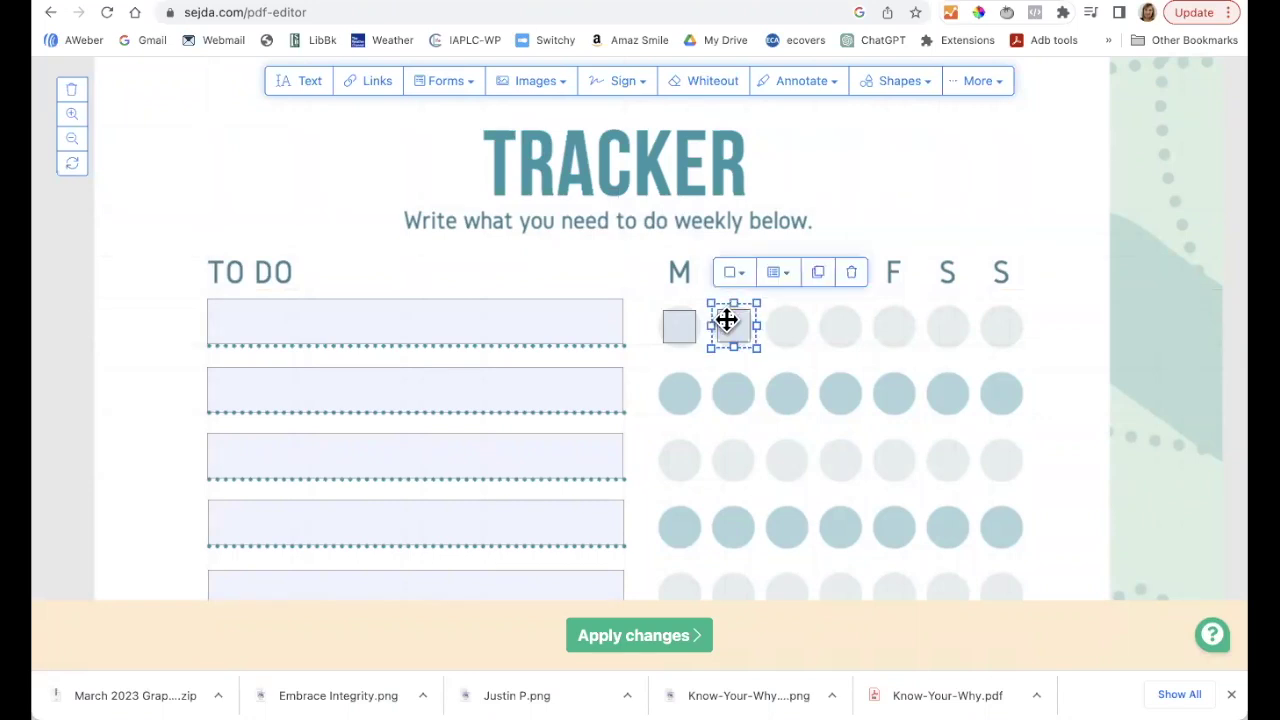
click(822, 283)
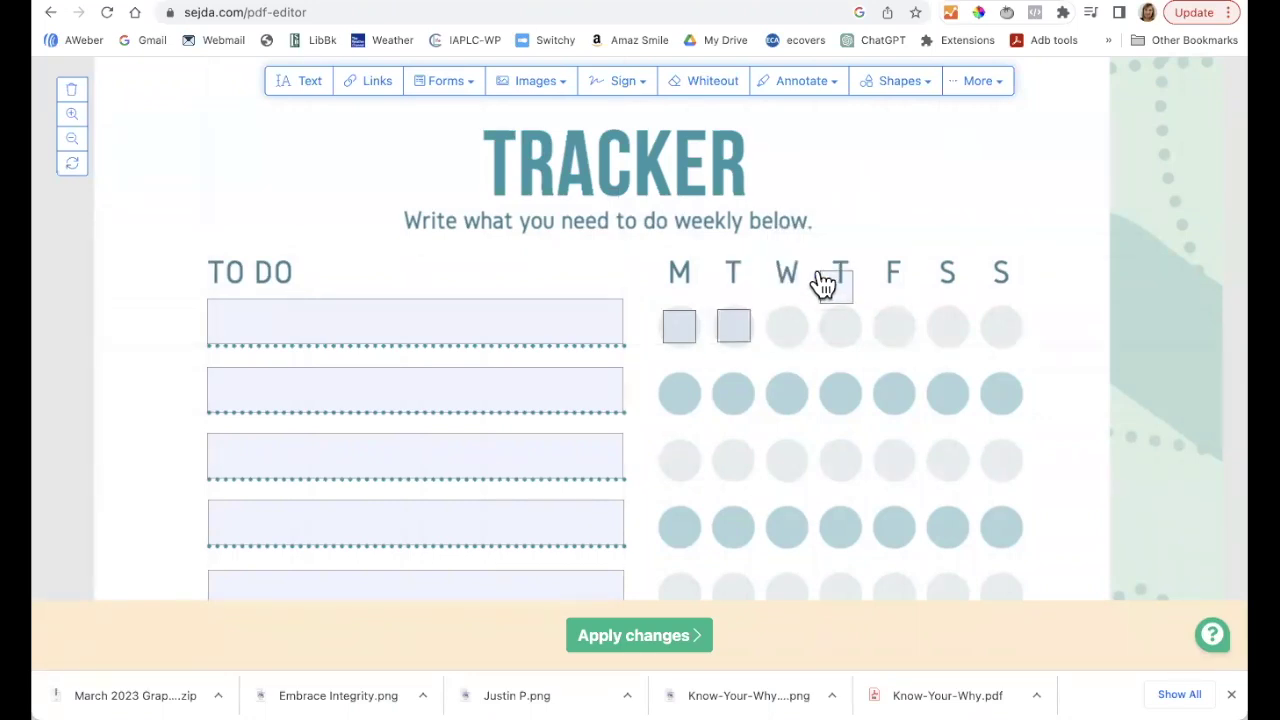
click(785, 330)
click(874, 281)
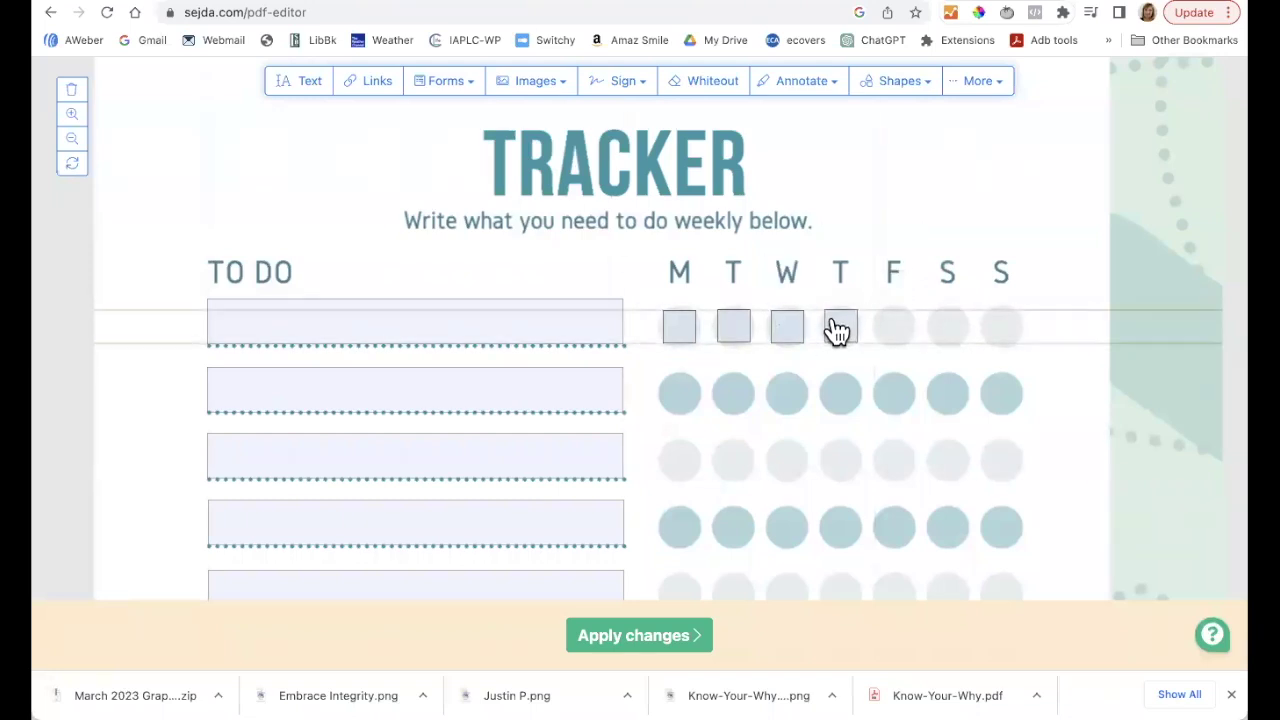
click(838, 328)
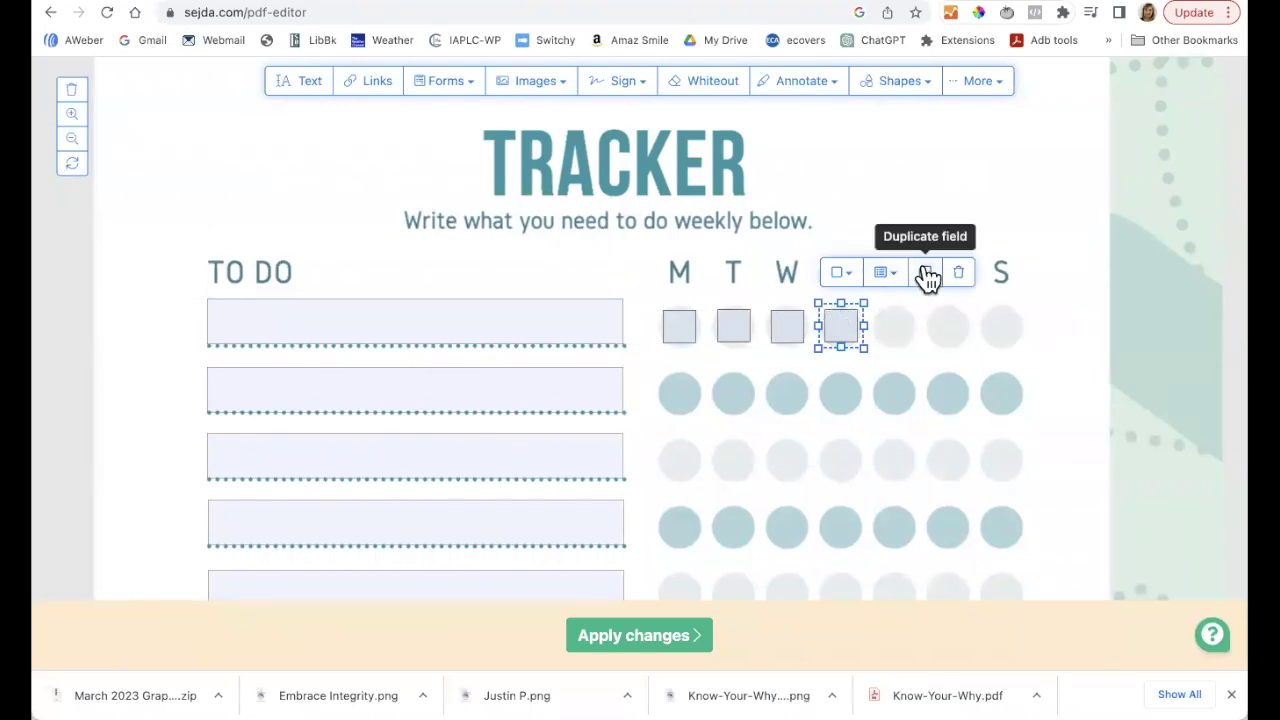
Copy the checkbox onto the Friday, Saturday and Sunday circles
click(929, 279)
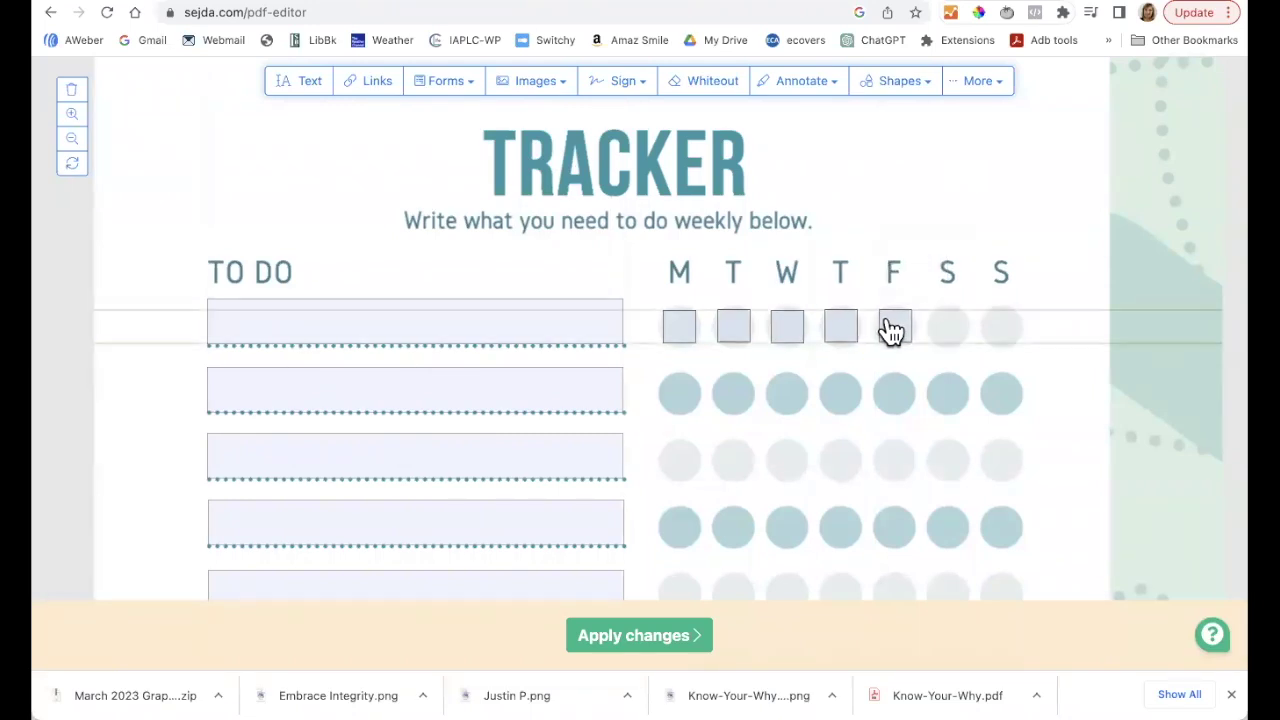
click(893, 328)
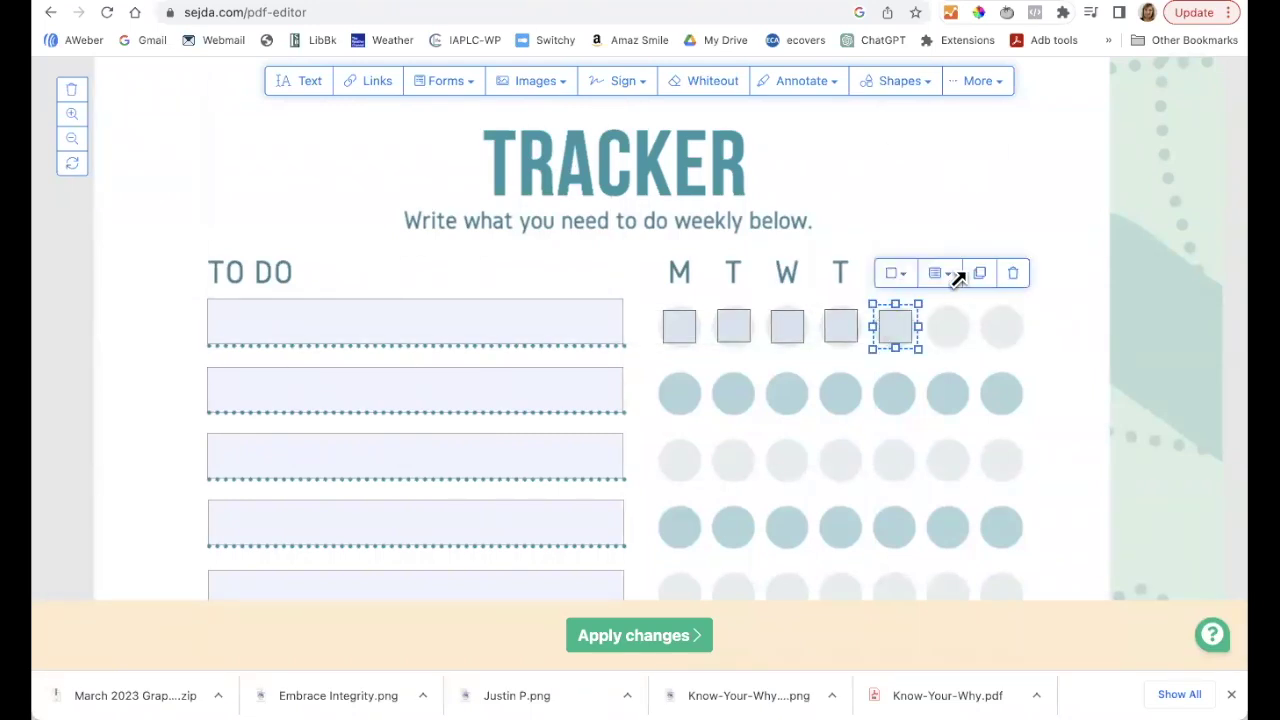
click(975, 280)
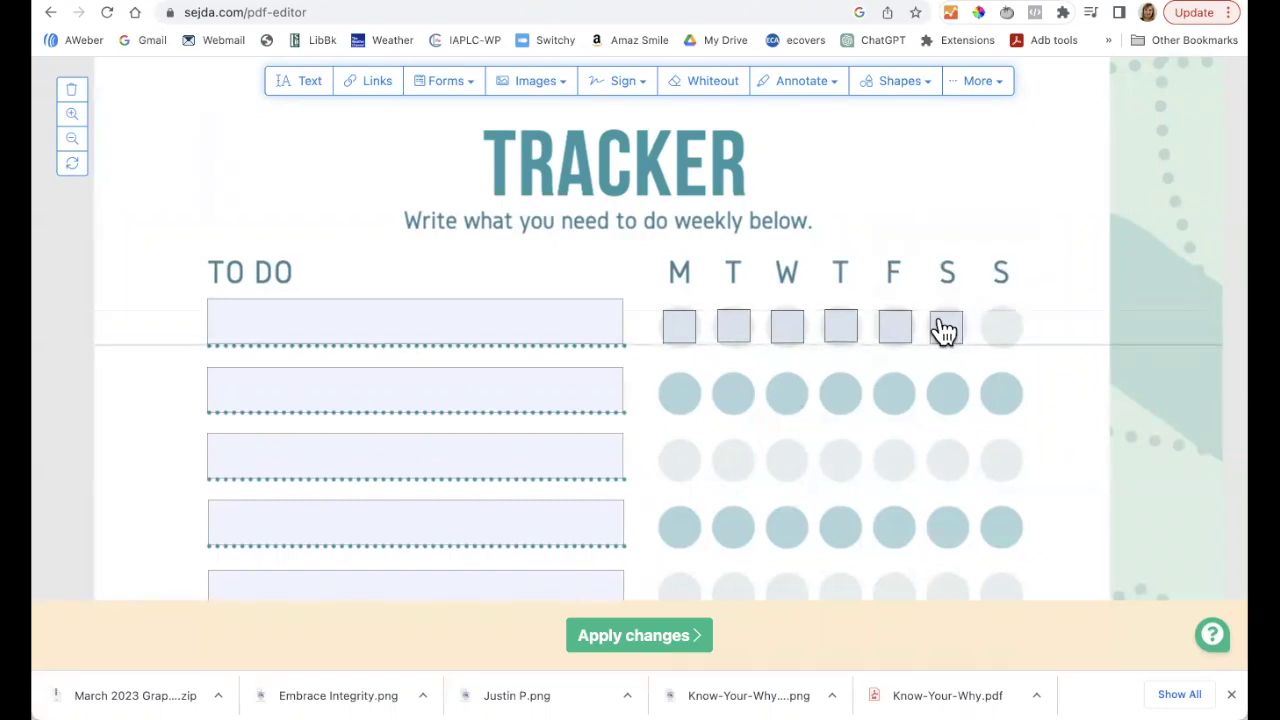
click(947, 328)
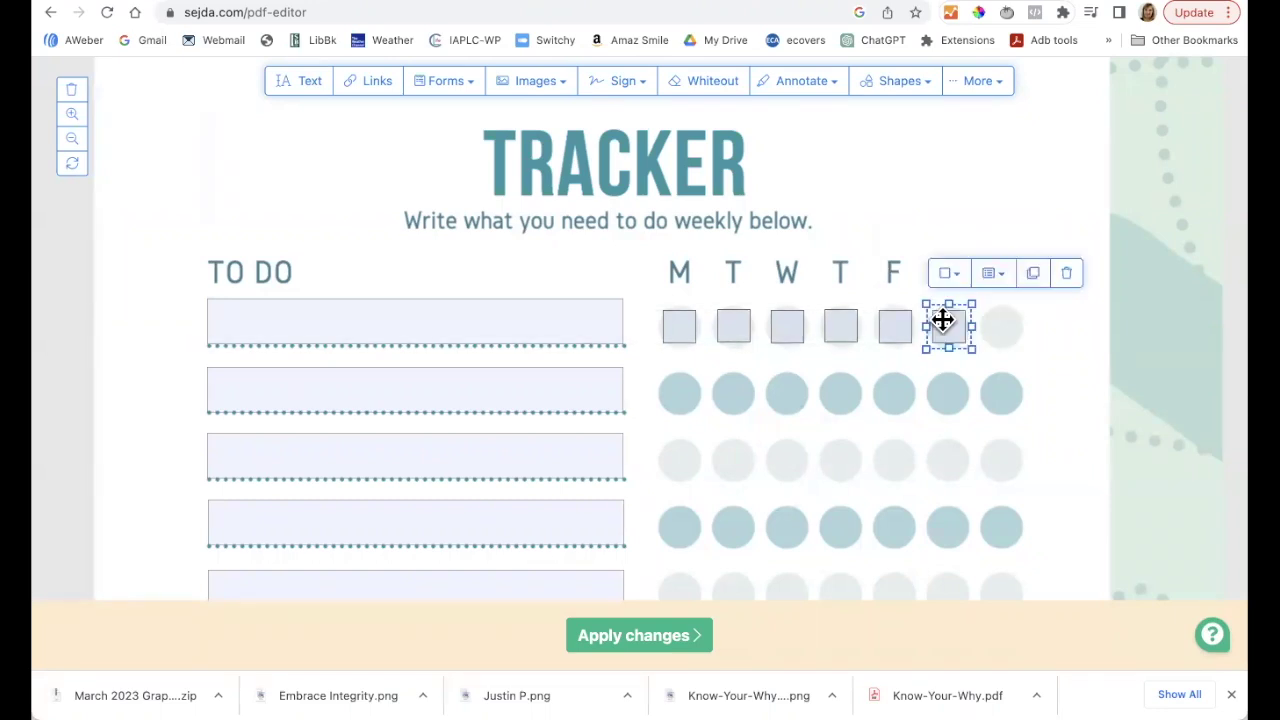
click(1034, 278)
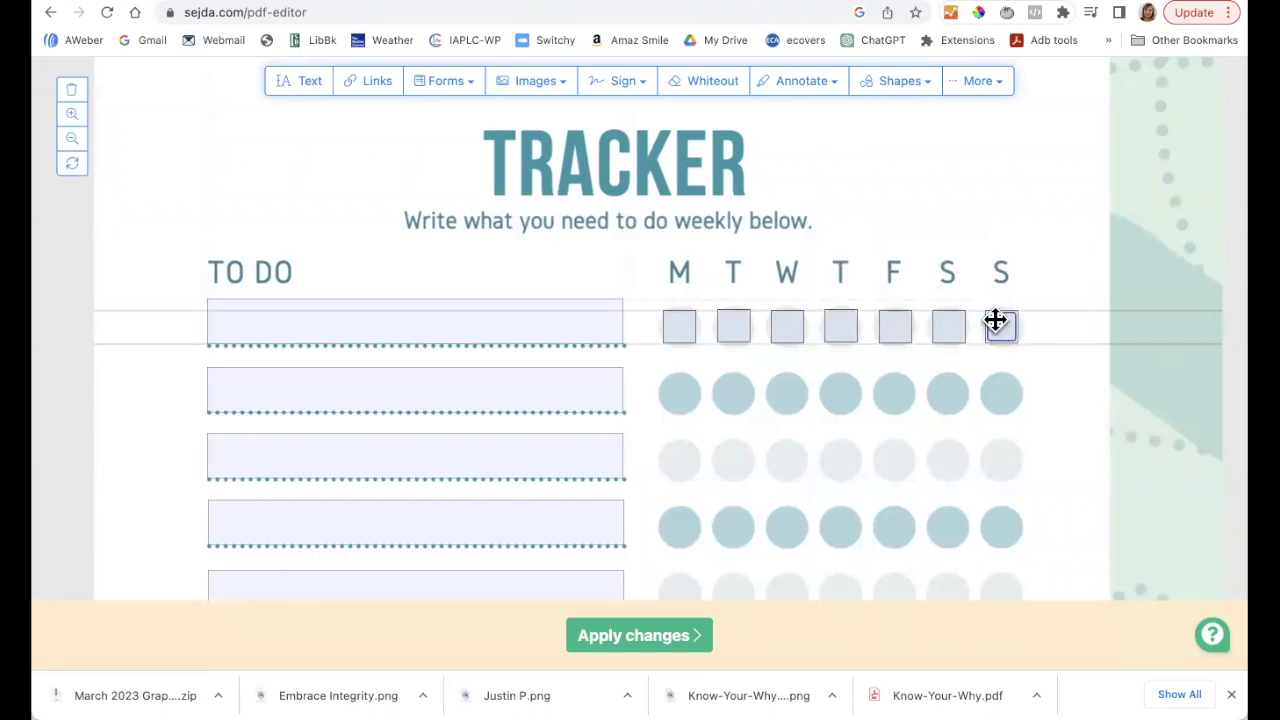
click(1000, 328)
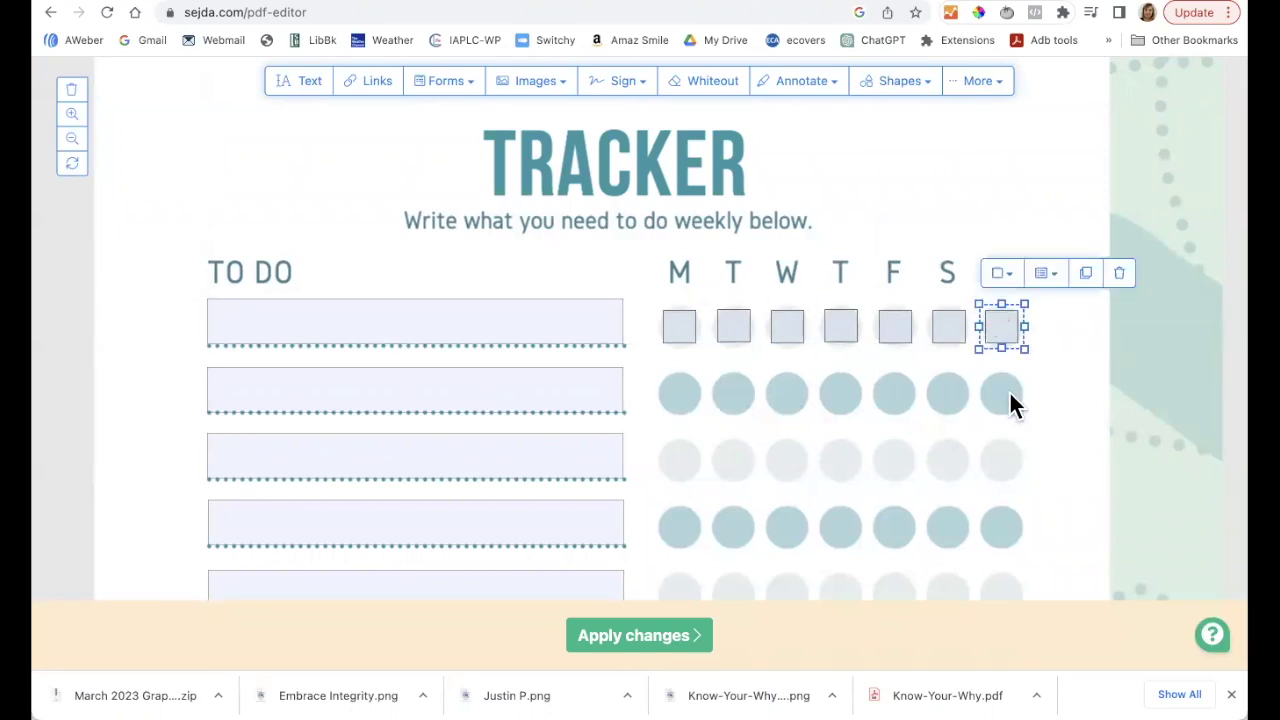
click(1067, 353)
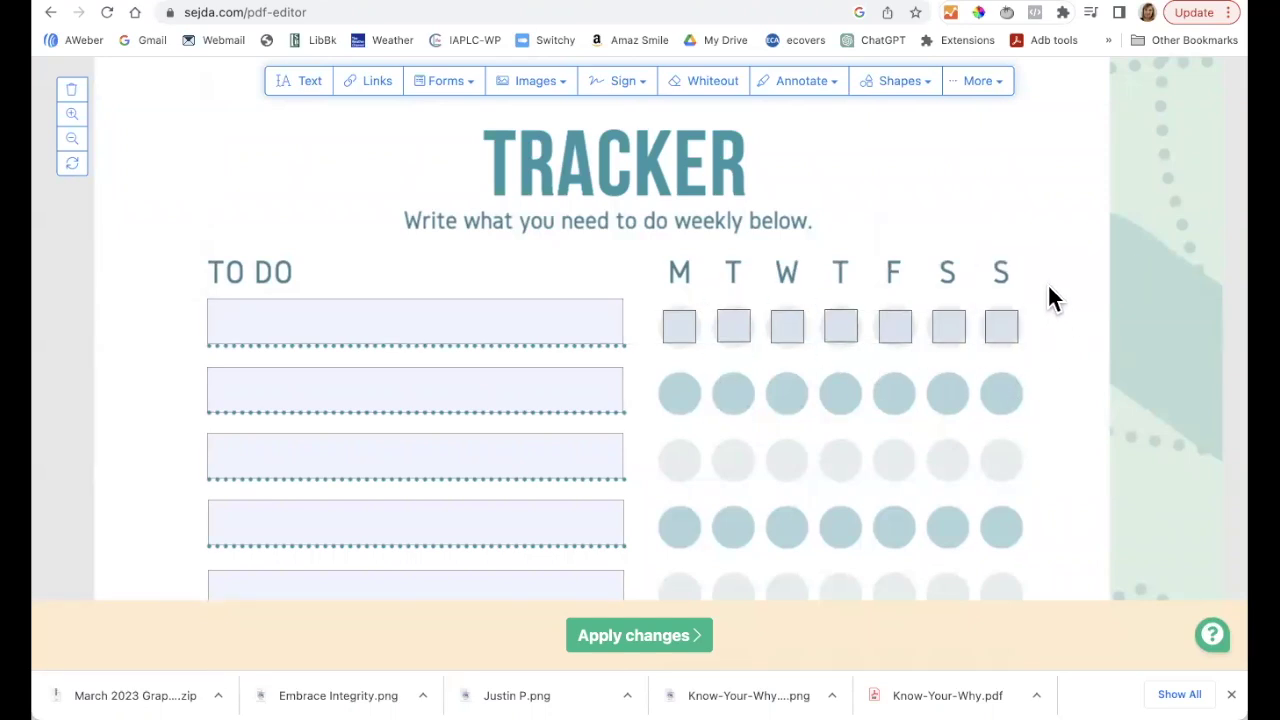
Apply changes so Sejda generates the fillable workbook PDF
scroll(1030, 245, down, 2)
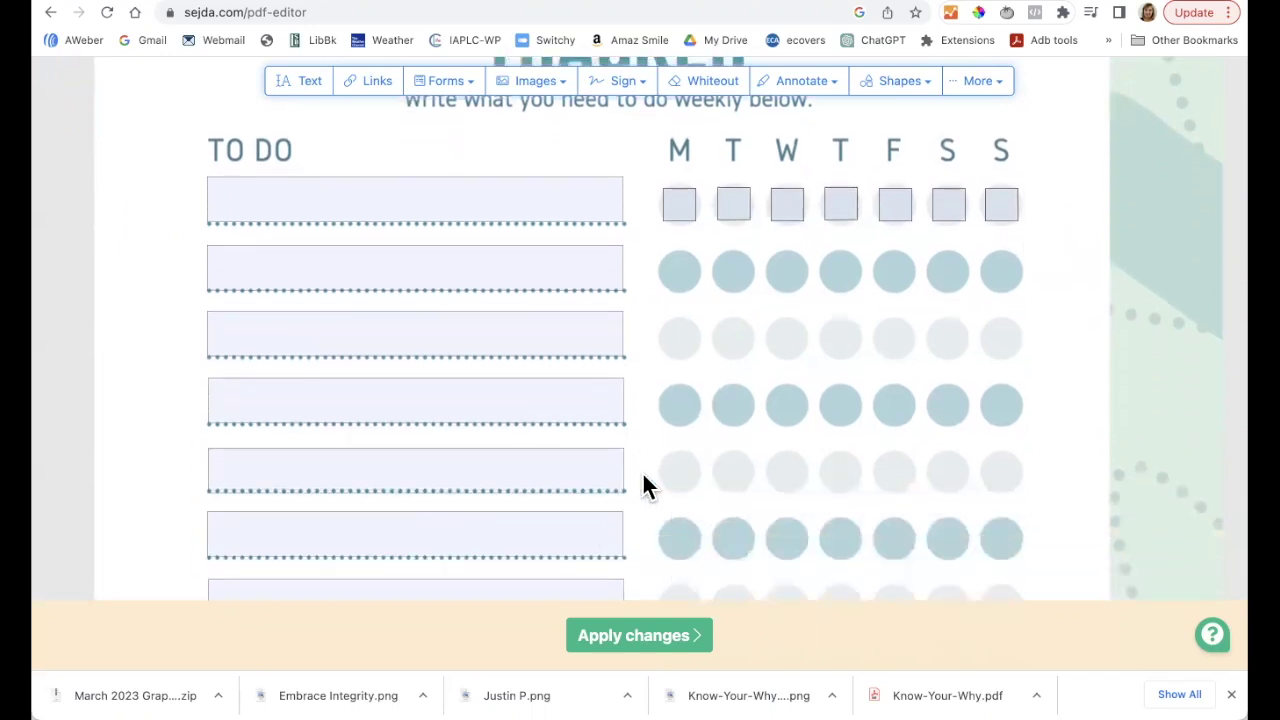
click(620, 638)
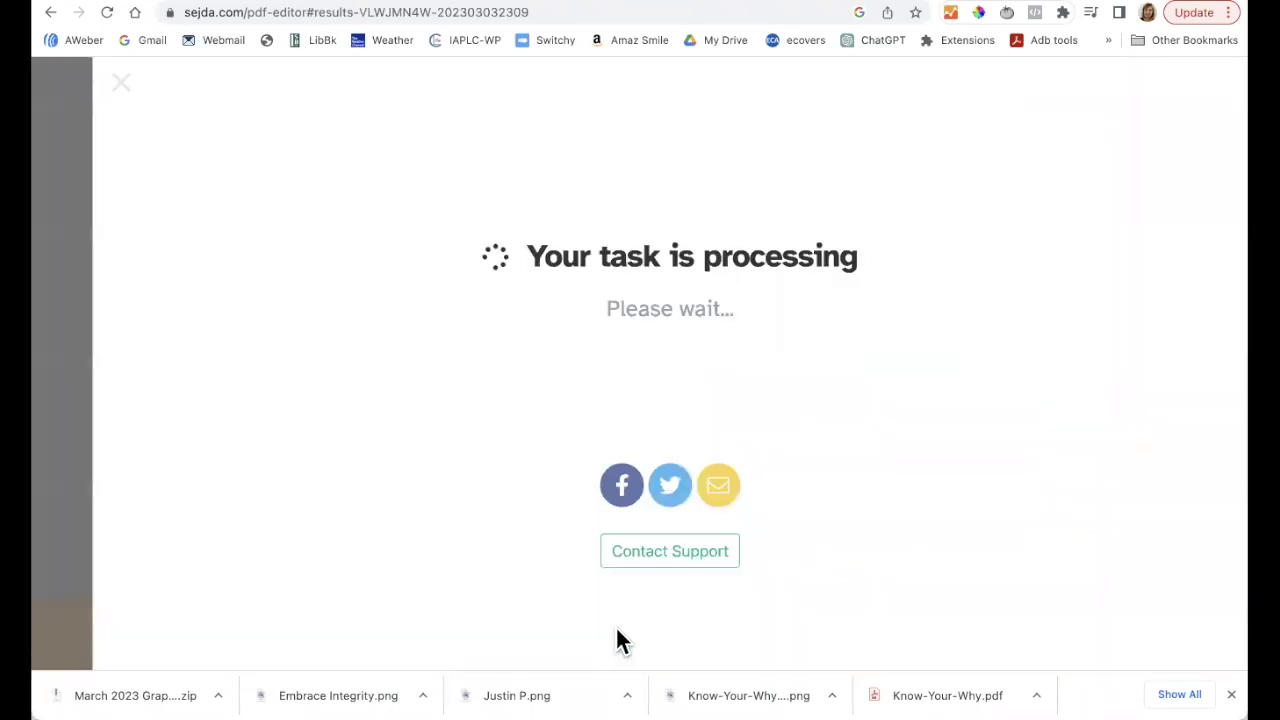